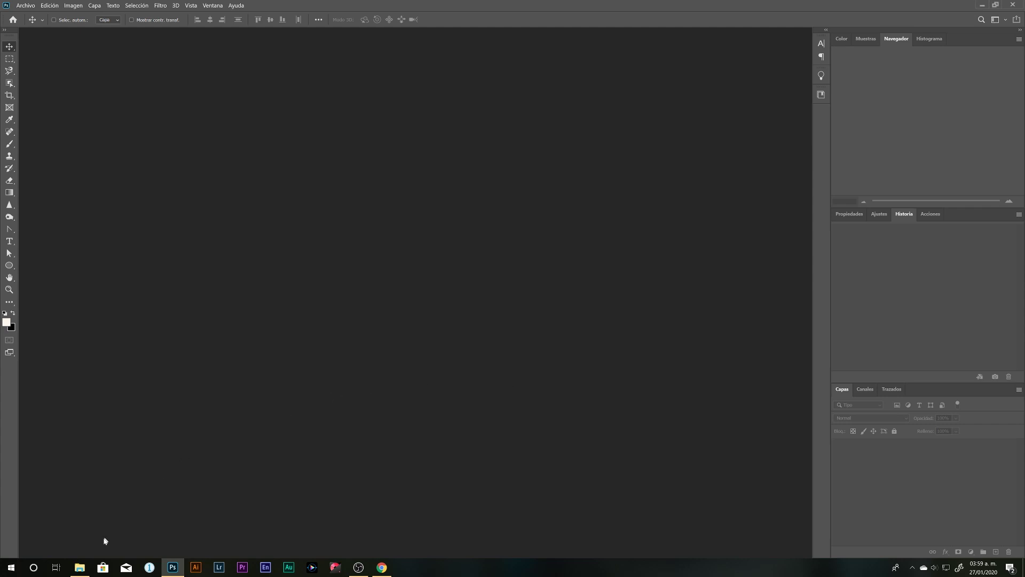
Preview the DSC05087 pro, original DSC05087 and FONDOS 2020 images in TUTO selec 2020.
click(79, 571)
mouse_move(329, 342)
mouse_down()
mouse_move(483, 327)
mouse_move(497, 288)
mouse_up()
click(452, 377)
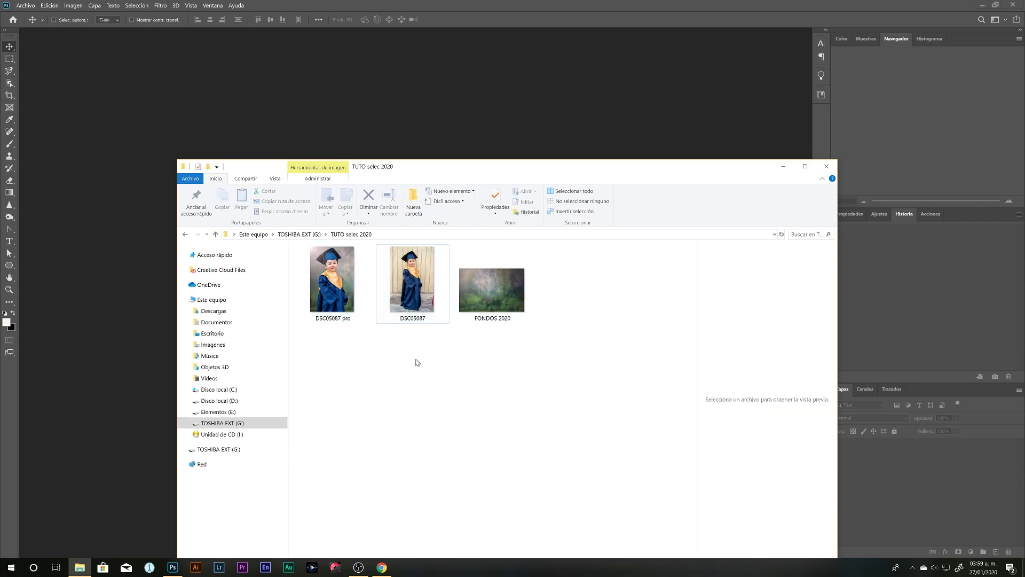
click(347, 315)
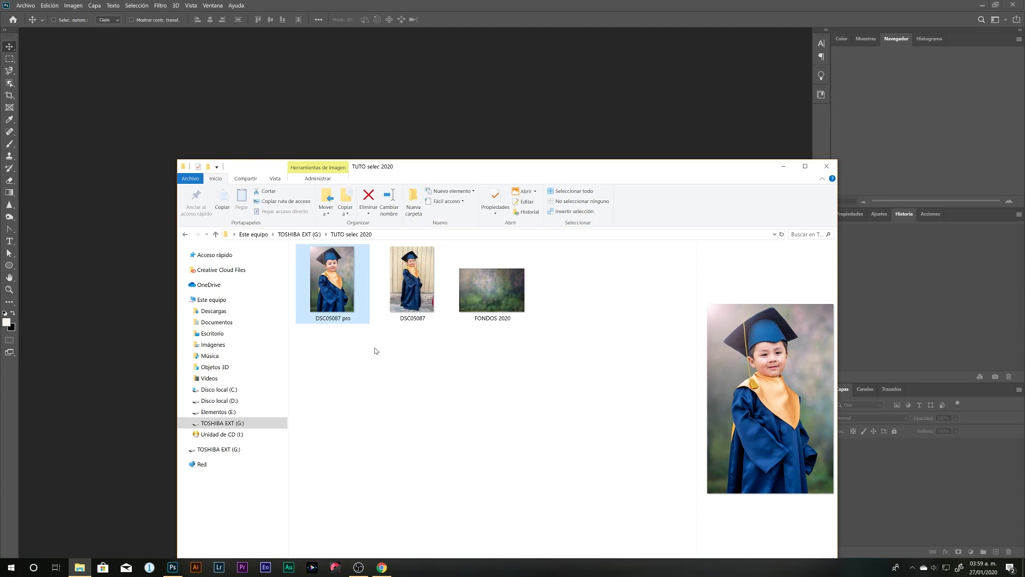
click(412, 299)
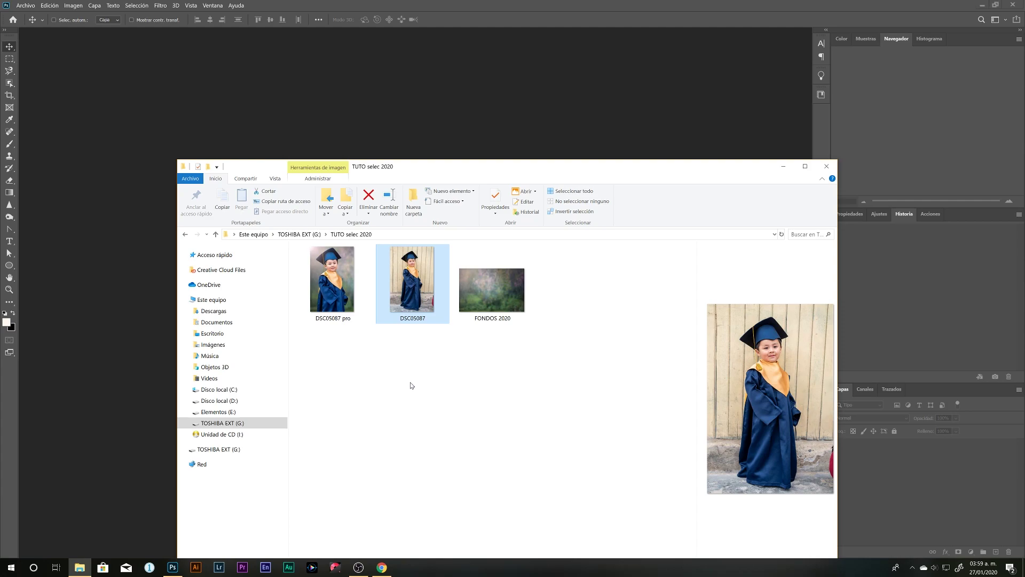
click(486, 306)
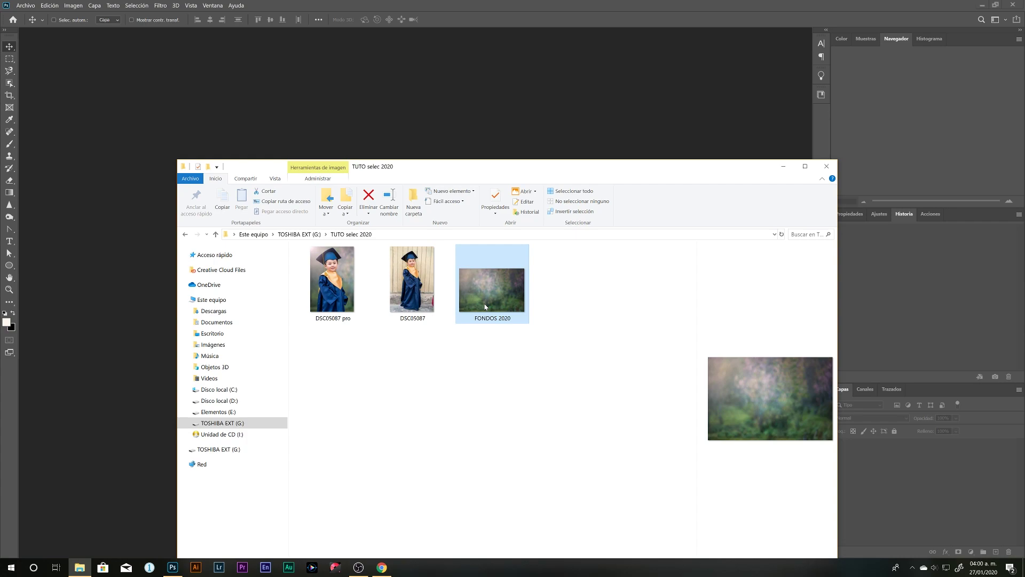
Drag the DSC05087 photo into Photoshop so it opens as a new document.
click(423, 273)
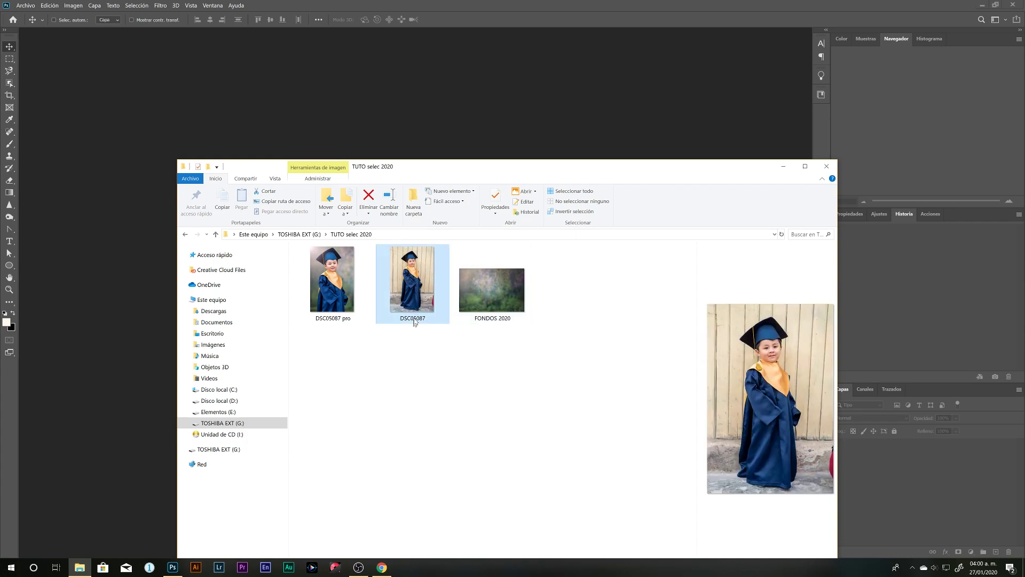
drag(418, 284, 155, 356)
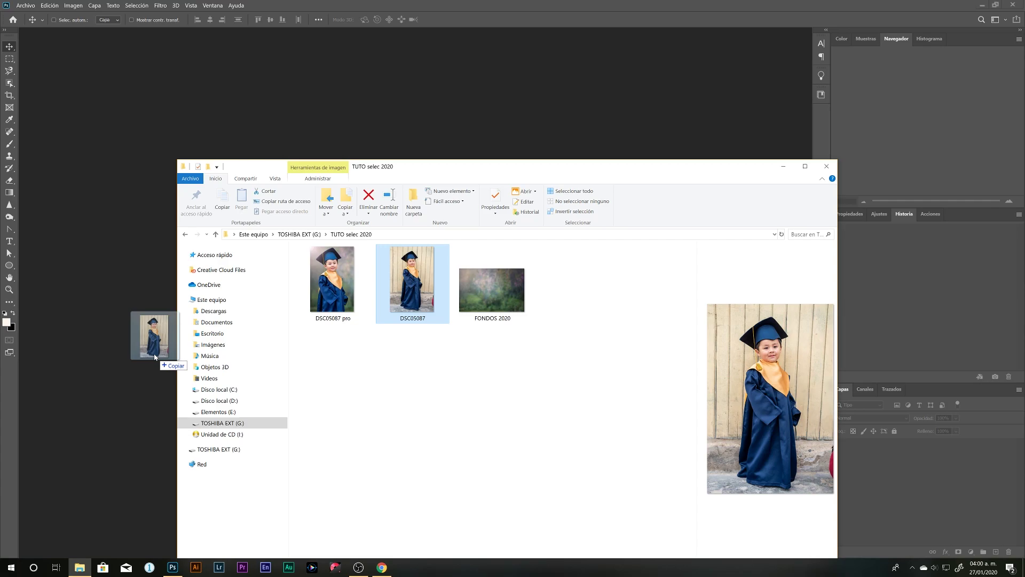
drag(154, 357, 154, 355)
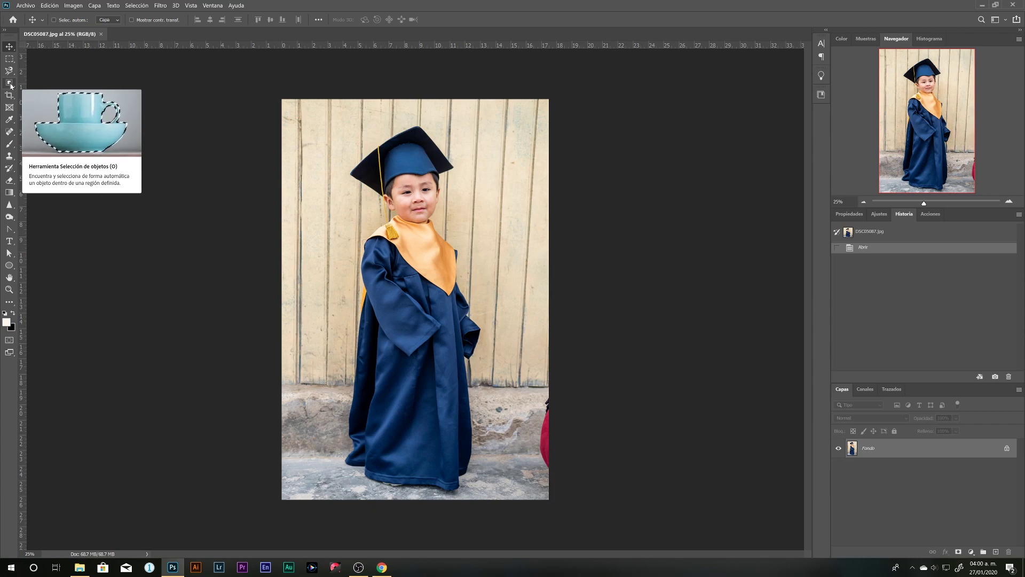
Choose the Object Selection Tool and begin a selection box around the boy.
click(11, 85)
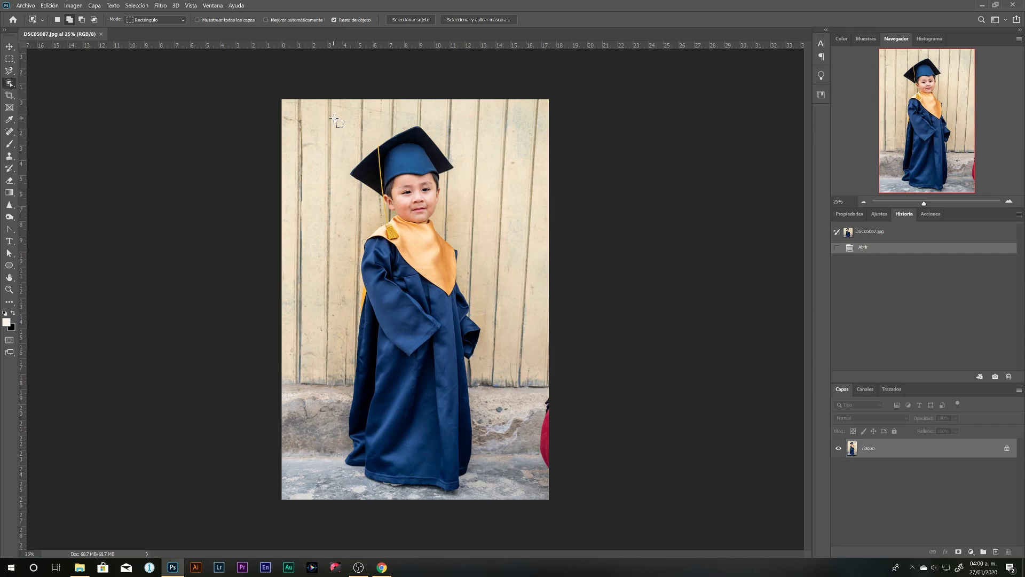
mouse_move(334, 118)
mouse_down()
mouse_move(507, 483)
mouse_move(487, 493)
mouse_up()
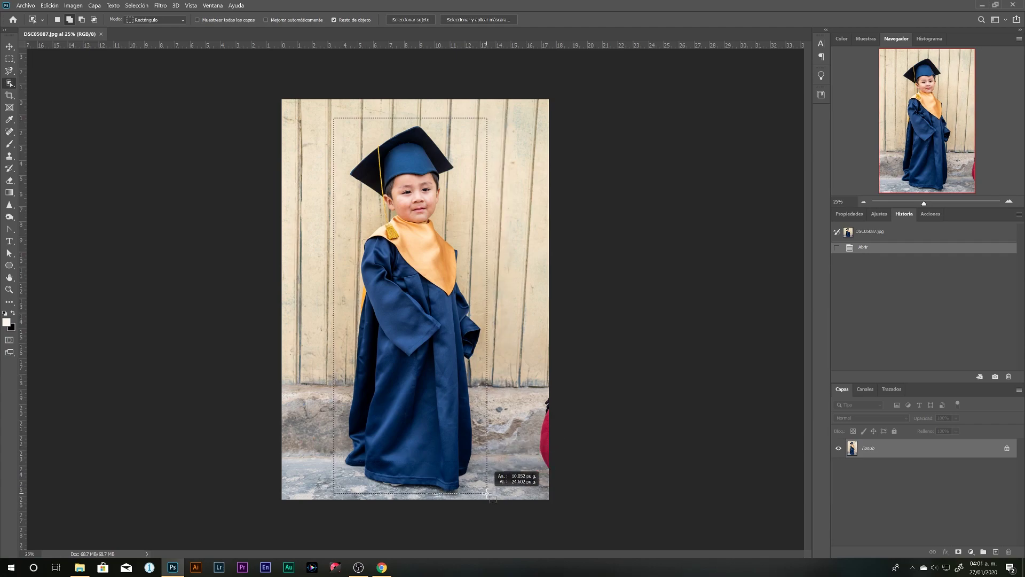
Complete the object selection of the boy and zoom in on his head and cap edges.
drag(487, 493, 487, 493)
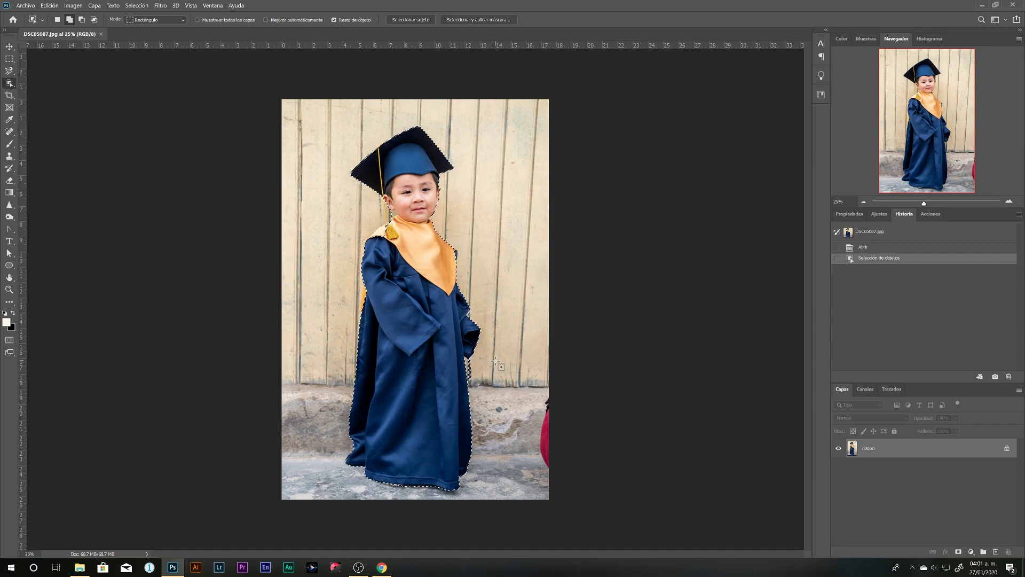
scroll(410, 231, up, 3)
scroll(410, 231, up, 2)
mouse_move(423, 317)
mouse_down()
mouse_move(476, 460)
mouse_move(446, 385)
mouse_up()
scroll(446, 385, up, 1)
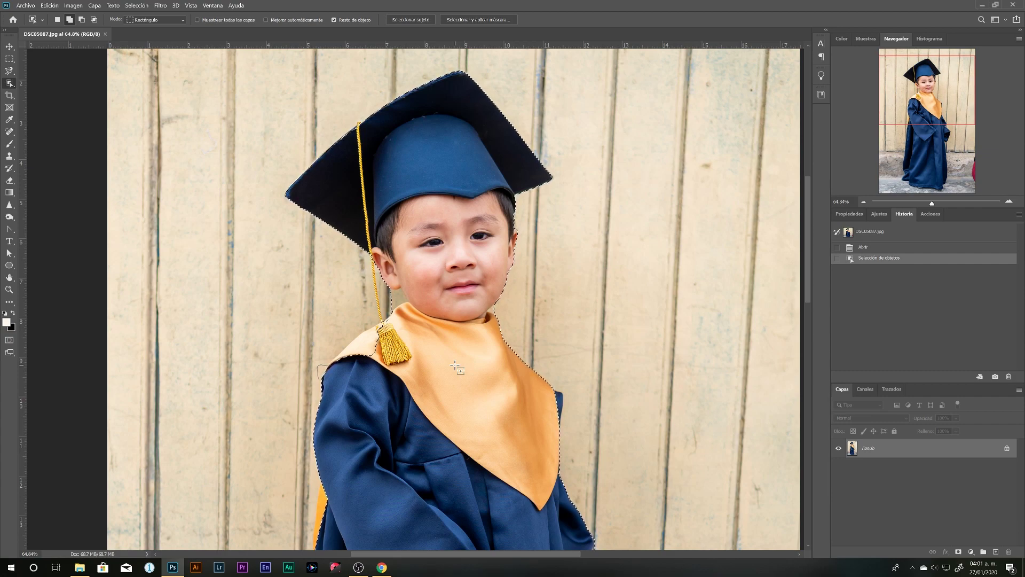
scroll(417, 363, up, 2)
scroll(374, 358, up, 1)
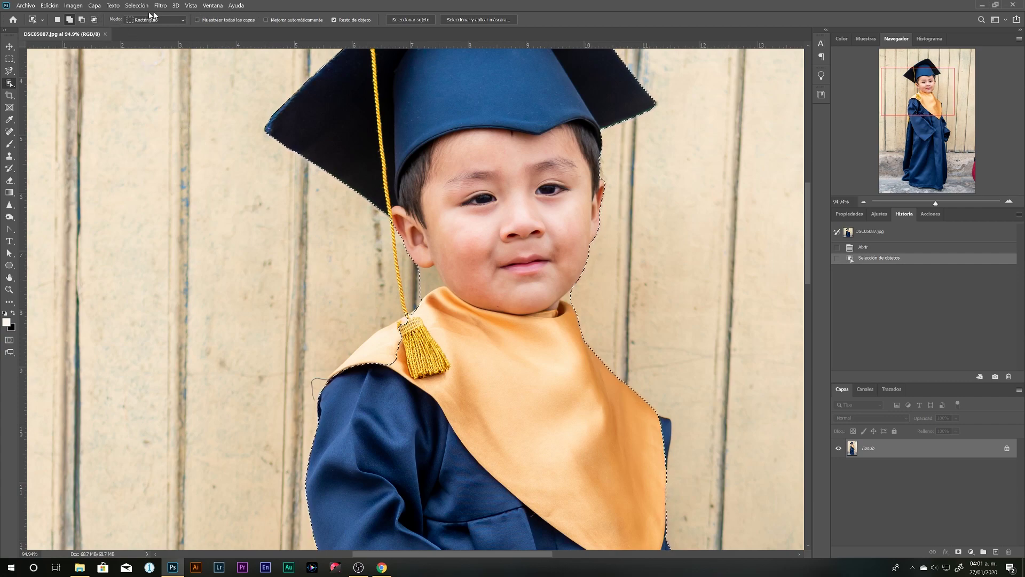
In Add to selection mode, add the missed stole edge to the boy's selection.
click(58, 22)
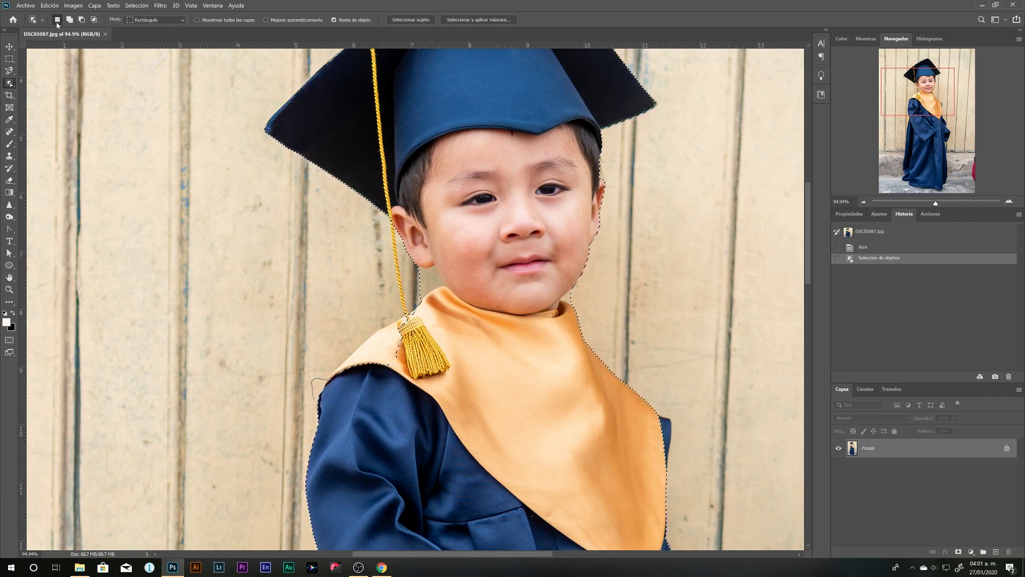
click(69, 20)
drag(303, 301, 441, 402)
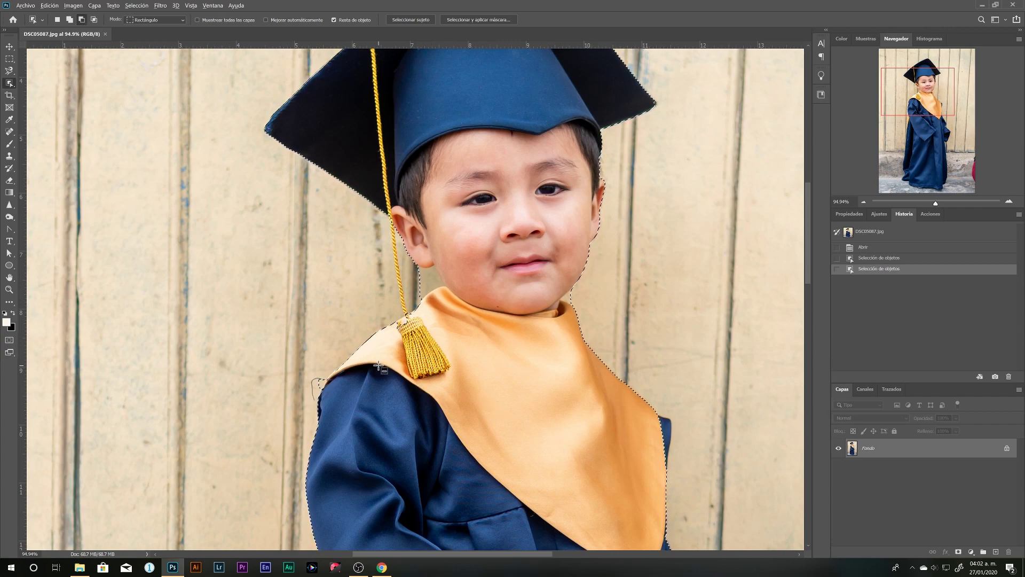
scroll(495, 384, up, 2)
scroll(500, 353, up, 1)
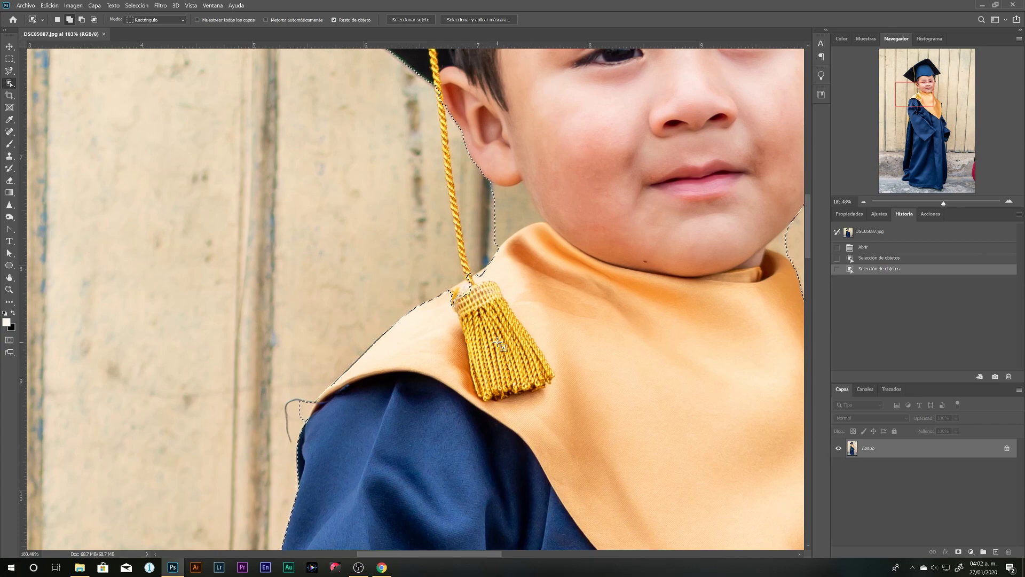
drag(440, 368, 461, 335)
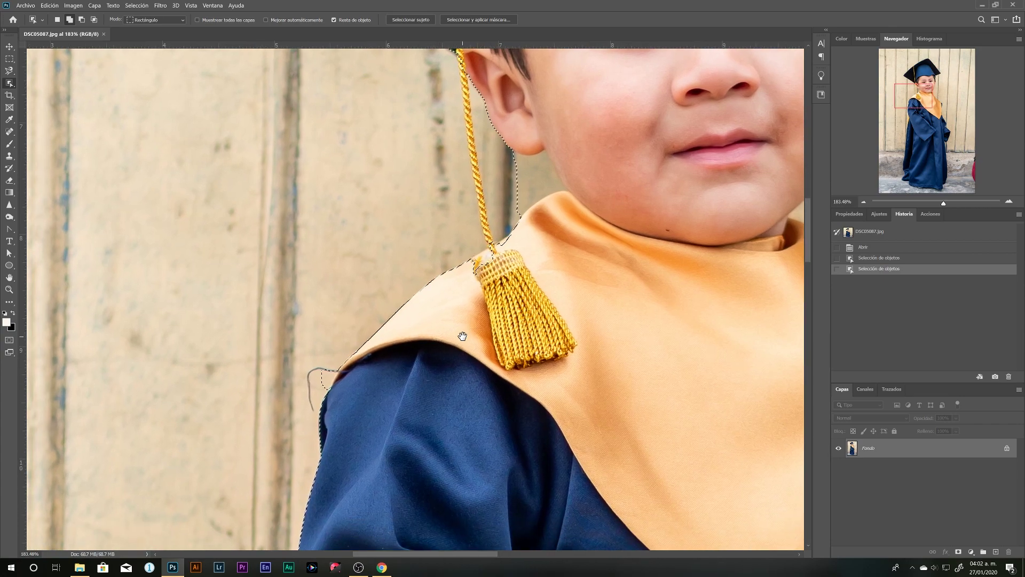
drag(320, 367, 336, 380)
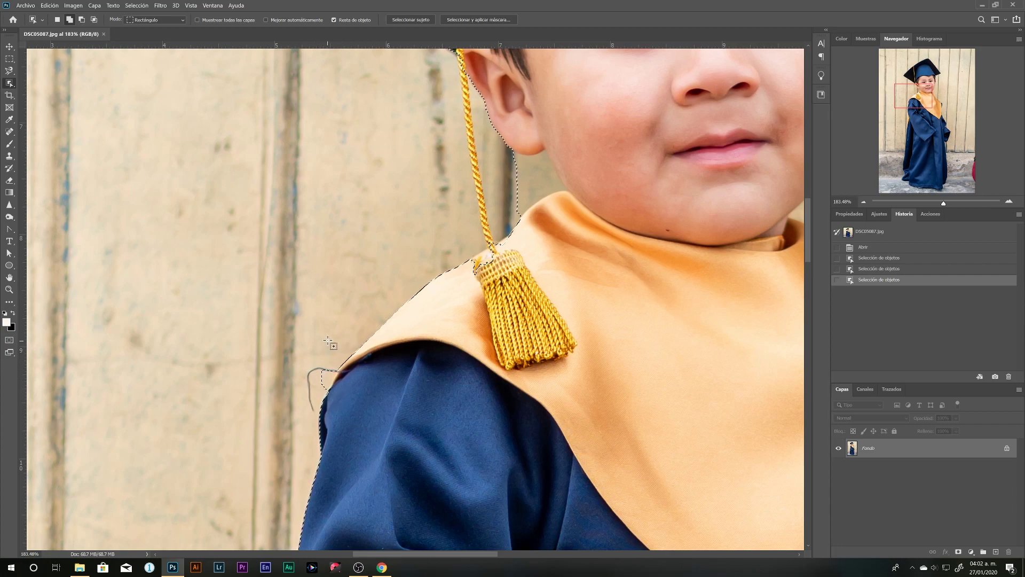
Subtract stray wall areas near the shoulder, tassel and ear from the selection.
key(alt)
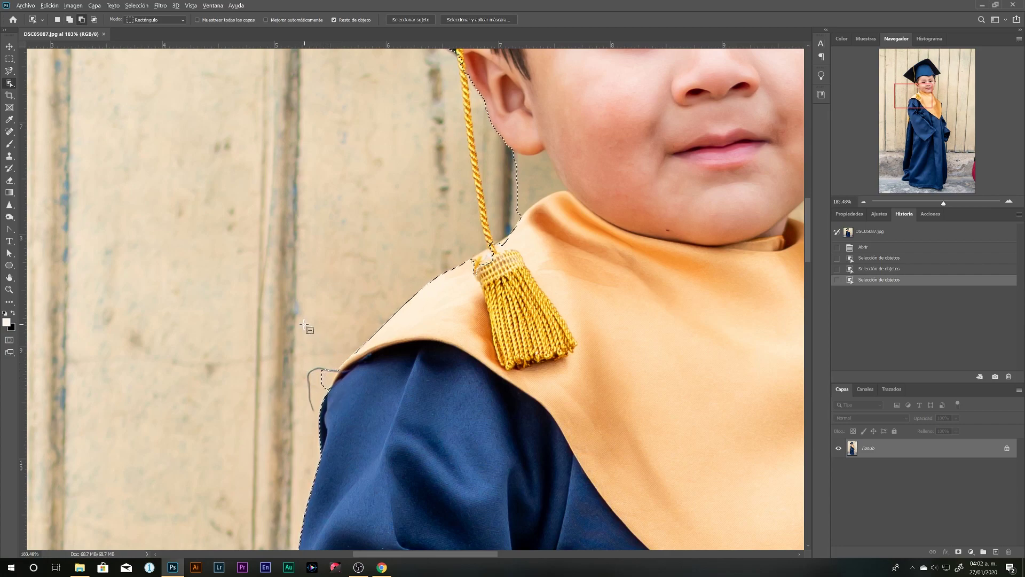
drag(286, 315, 383, 425)
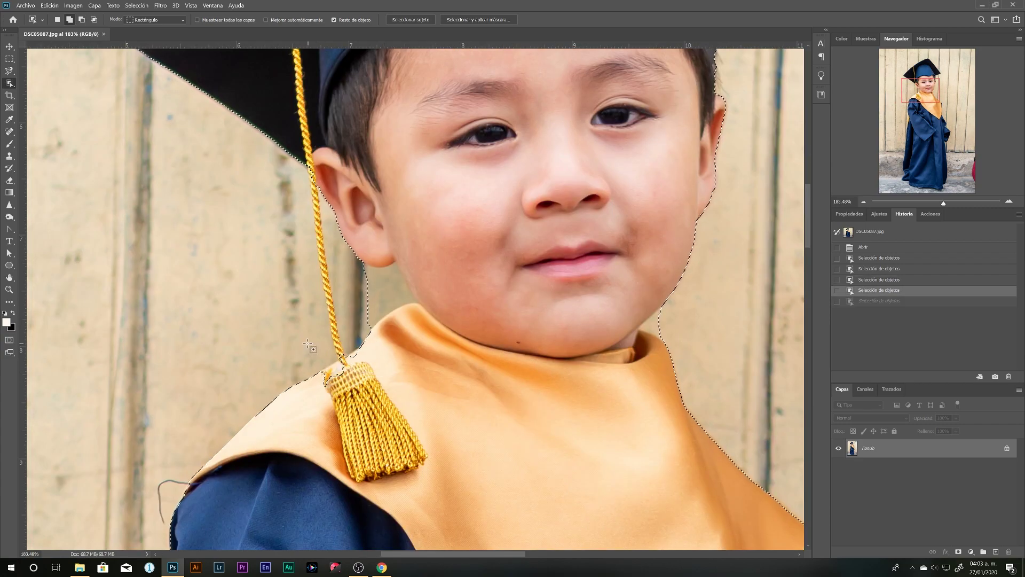
mouse_move(301, 336)
mouse_down()
mouse_move(347, 396)
mouse_move(377, 410)
mouse_up()
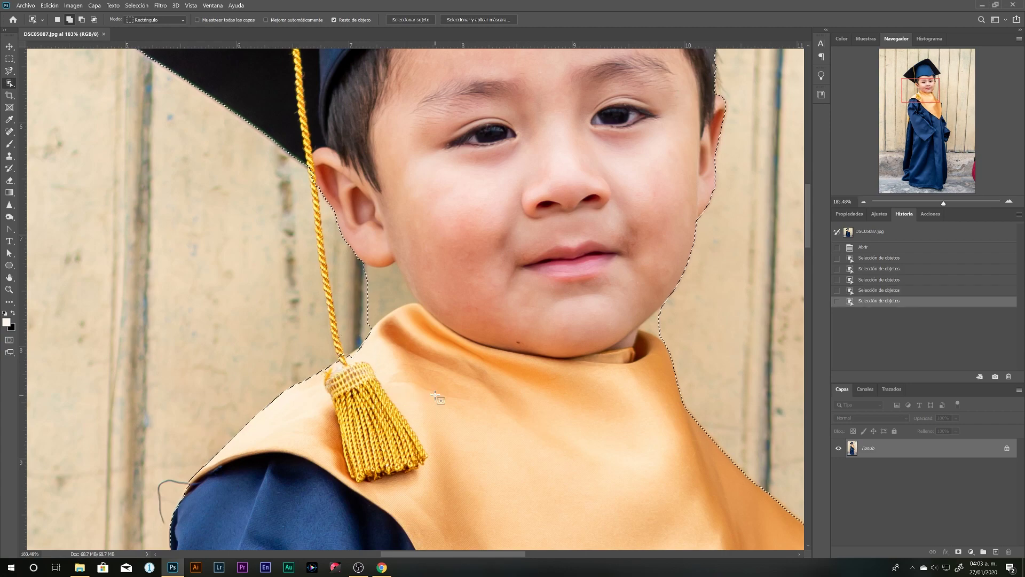
drag(431, 315, 421, 323)
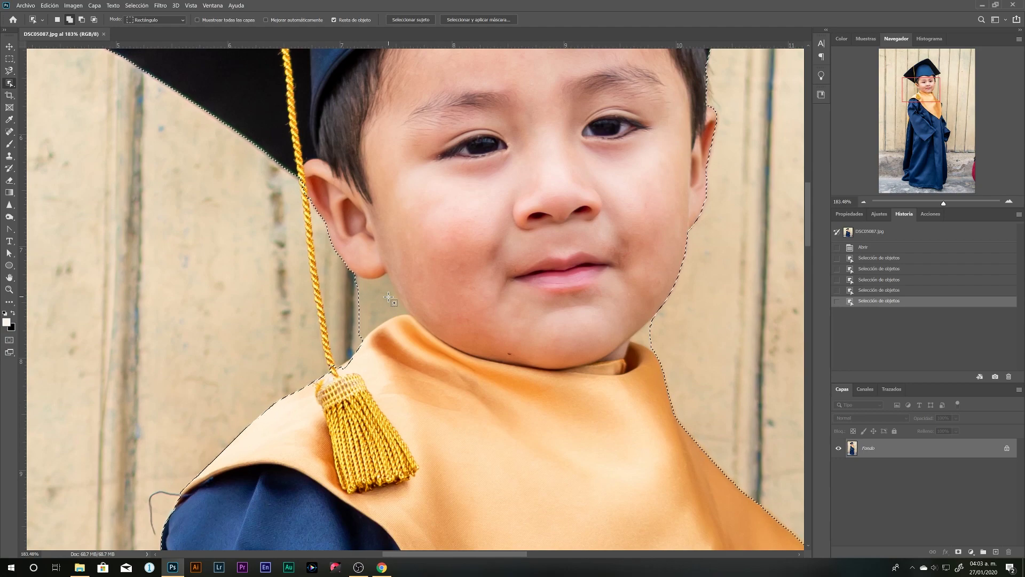
key(alt)
mouse_move(336, 259)
mouse_down()
mouse_move(430, 347)
mouse_move(475, 317)
mouse_up()
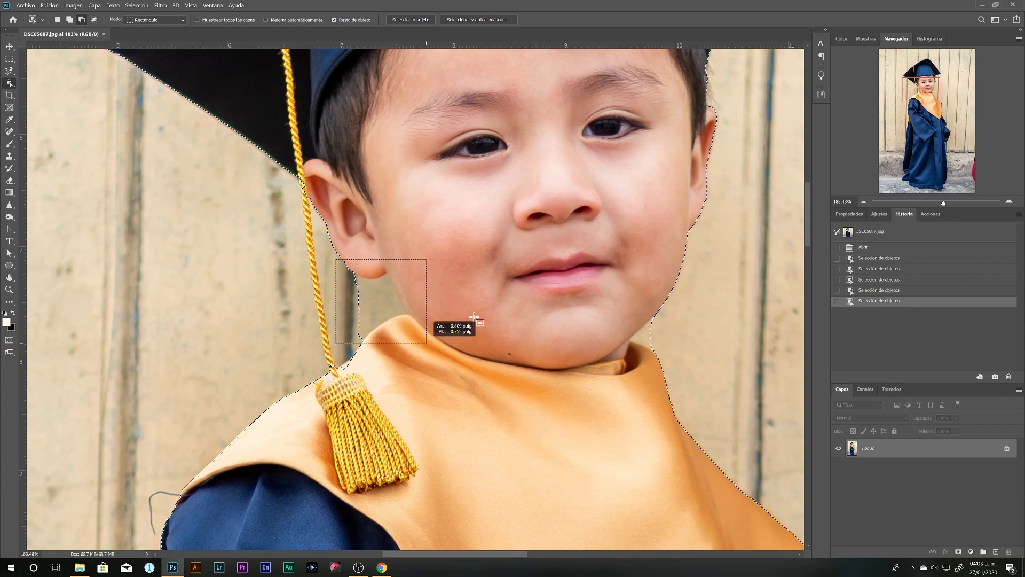
drag(473, 316, 474, 318)
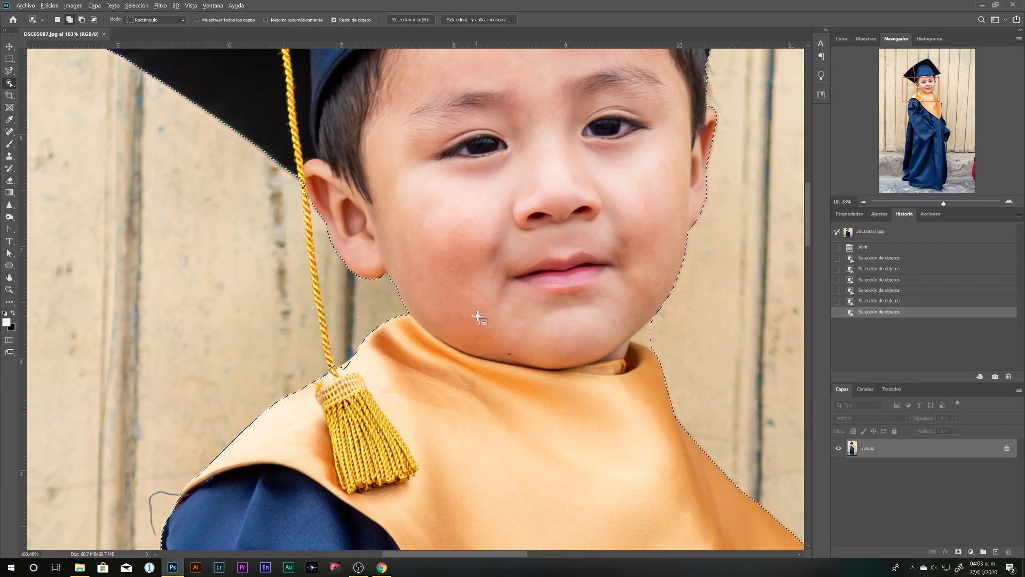
scroll(474, 318, up, 1)
drag(587, 319, 418, 321)
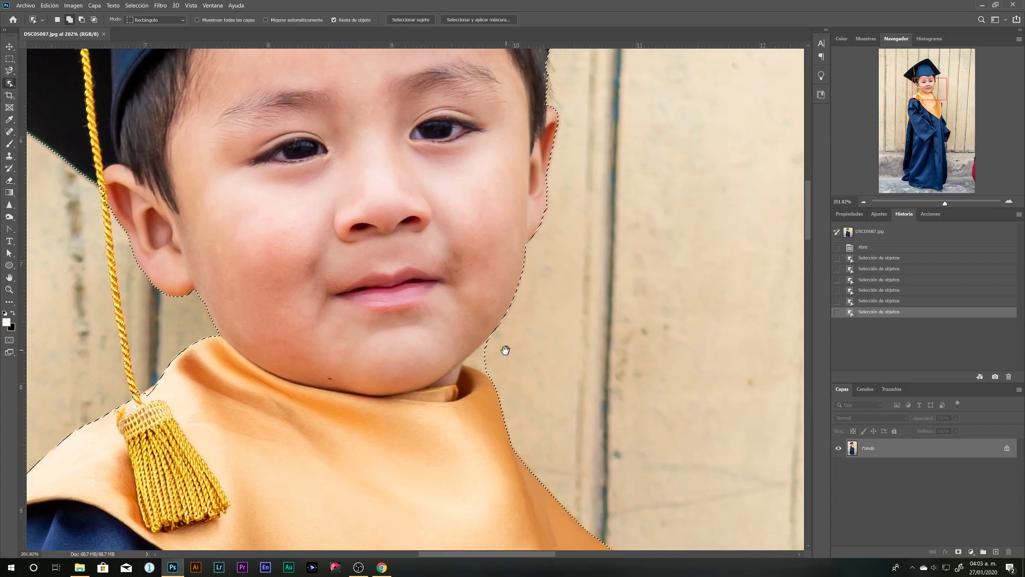
Remove the wall area beside the stole and a stray wall patch from the selection.
drag(503, 348, 521, 321)
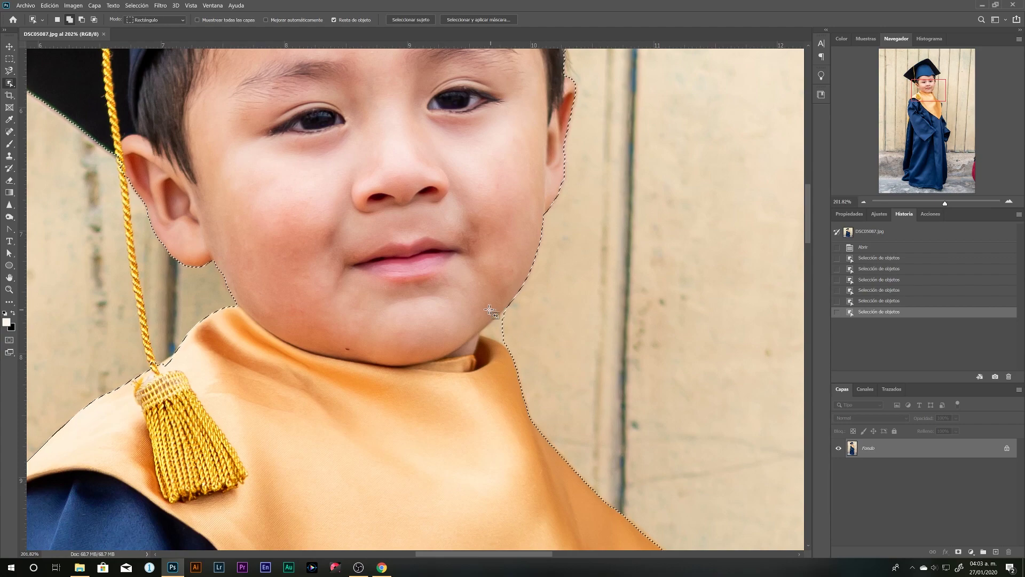
drag(467, 295, 525, 367)
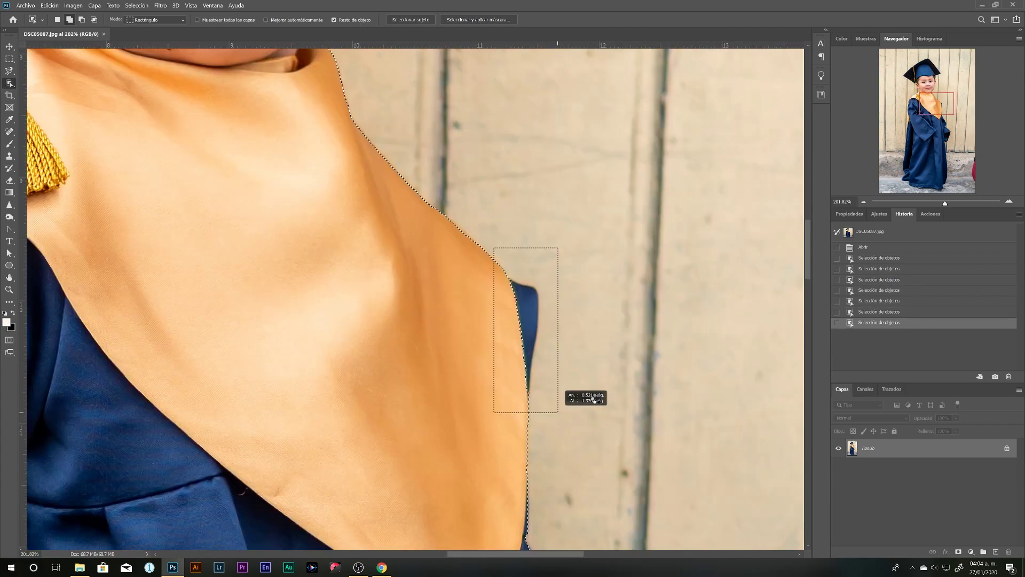
drag(597, 395, 597, 398)
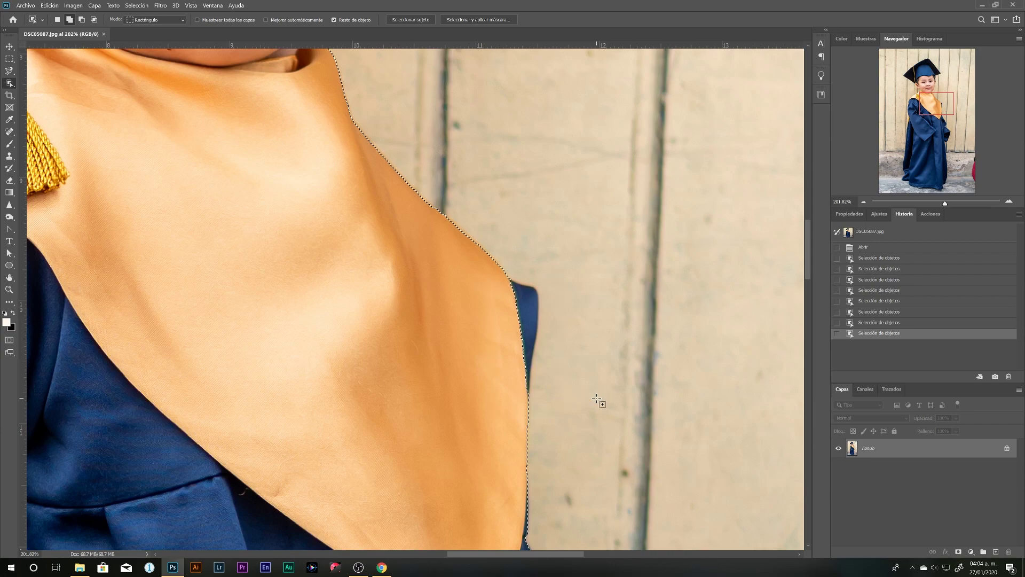
scroll(598, 399, down, 1)
scroll(597, 399, up, 1)
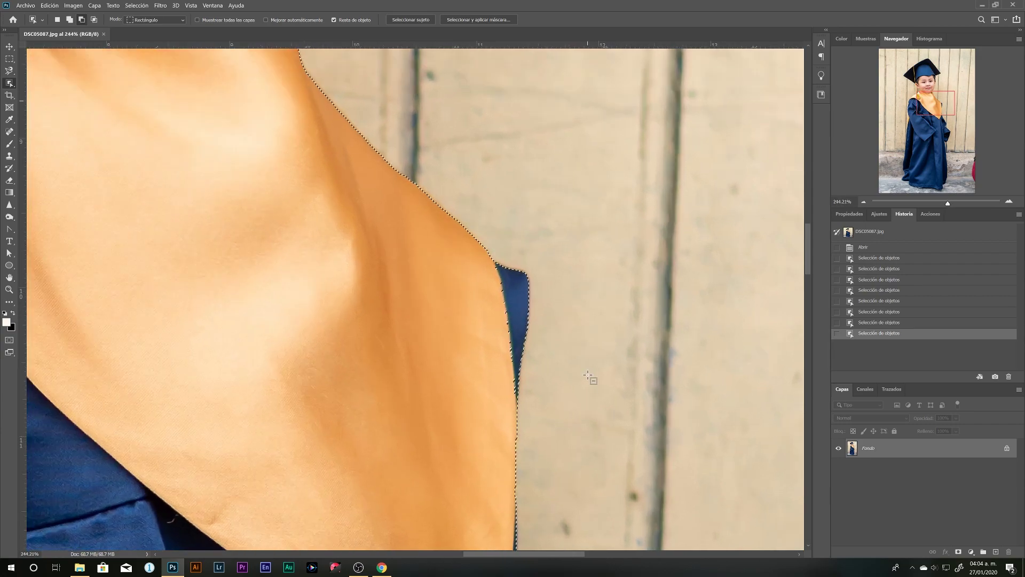
drag(545, 430, 547, 247)
drag(610, 480, 540, 235)
drag(595, 370, 523, 289)
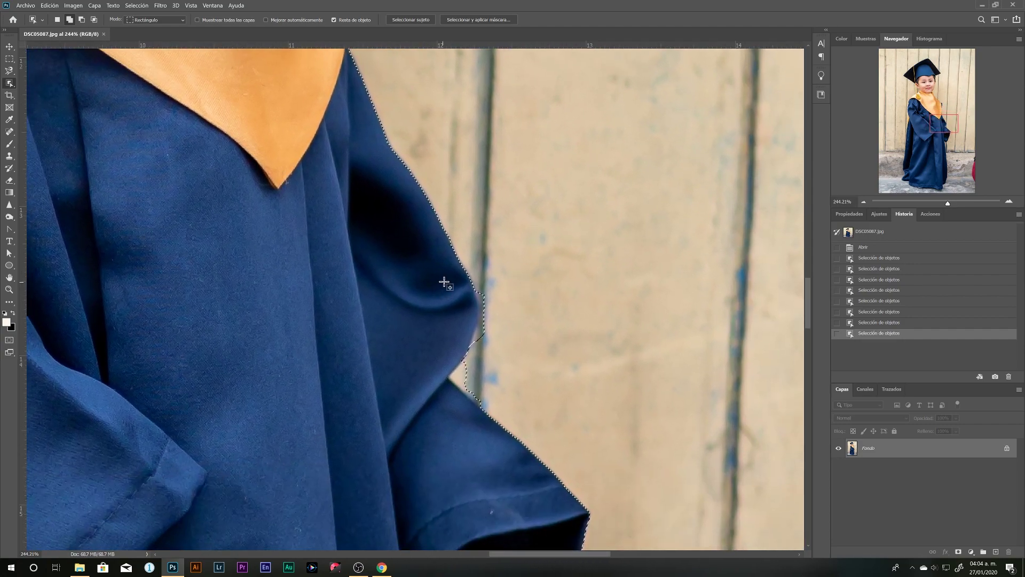
Subtract the wall gaps beside the sleeve and lower gown, tightening the left sleeve edge.
key(alt)
drag(424, 271, 516, 430)
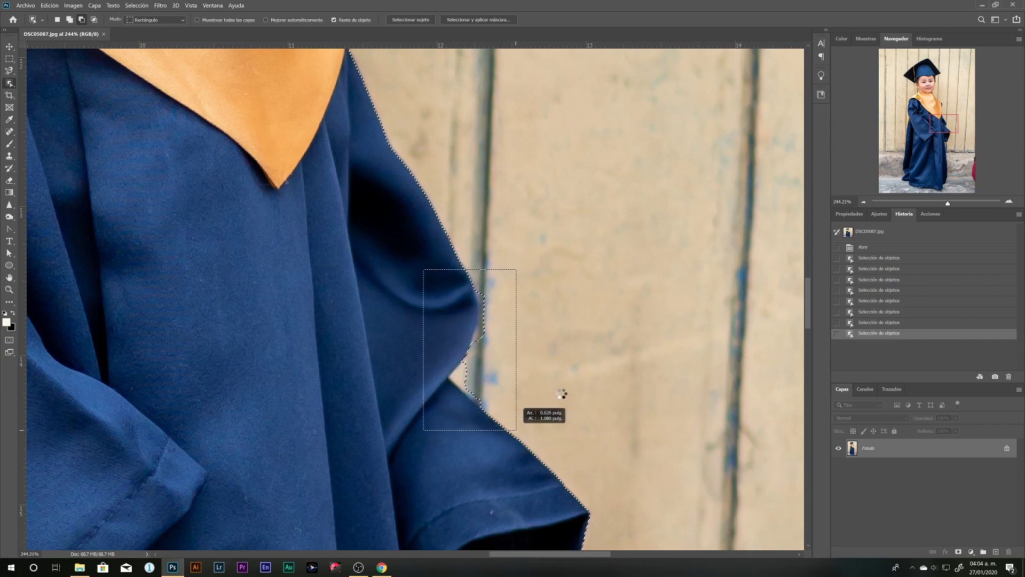
scroll(561, 400, down, 5)
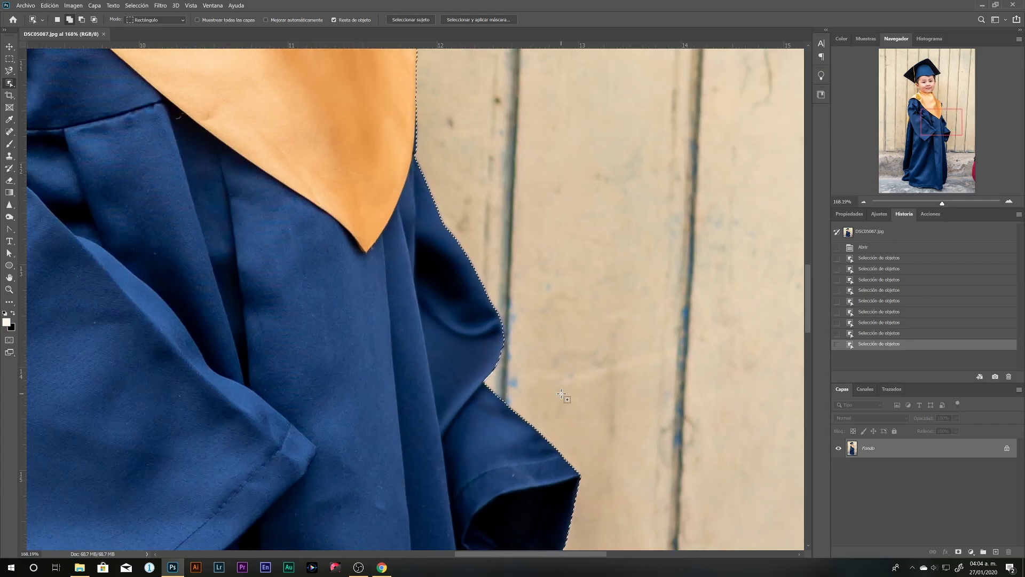
scroll(556, 374, down, 3)
scroll(534, 321, up, 2)
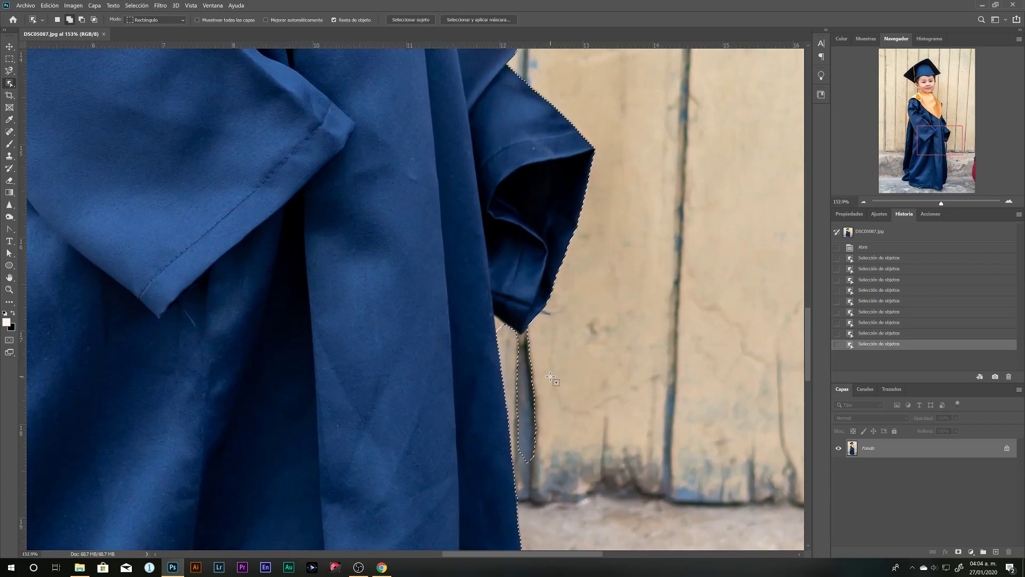
drag(482, 292, 577, 465)
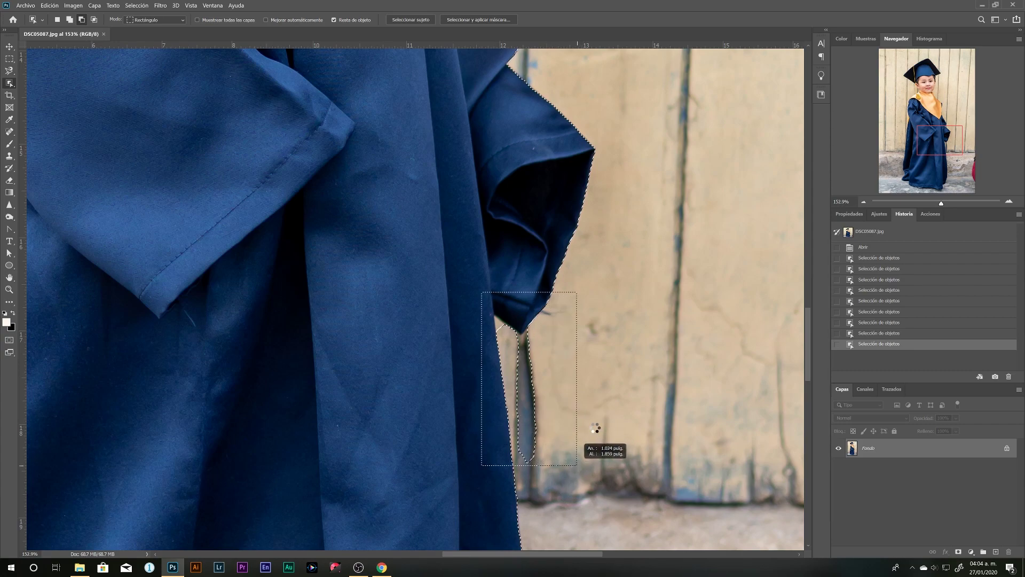
scroll(595, 428, down, 2)
scroll(536, 370, down, 2)
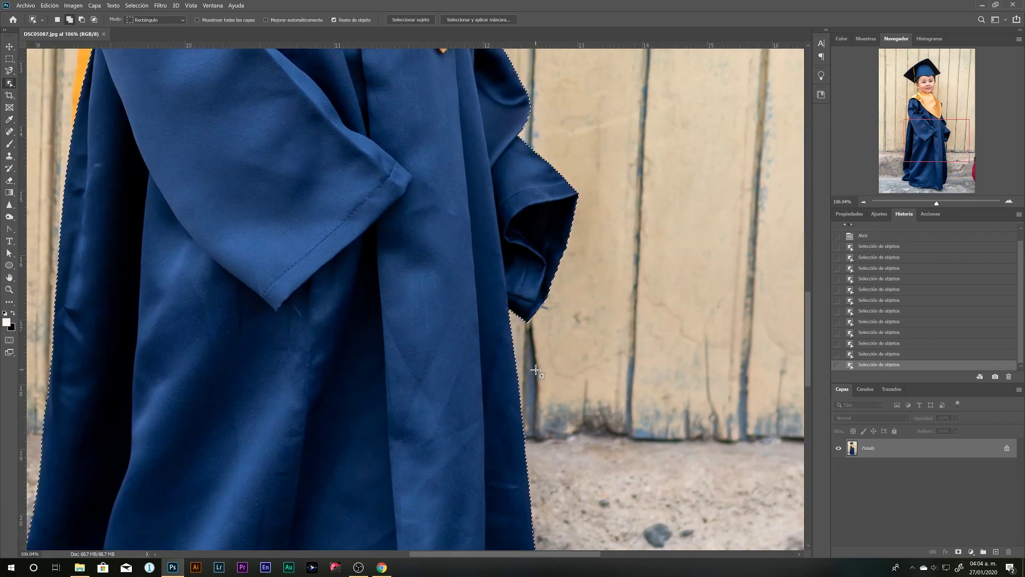
scroll(487, 359, up, 3)
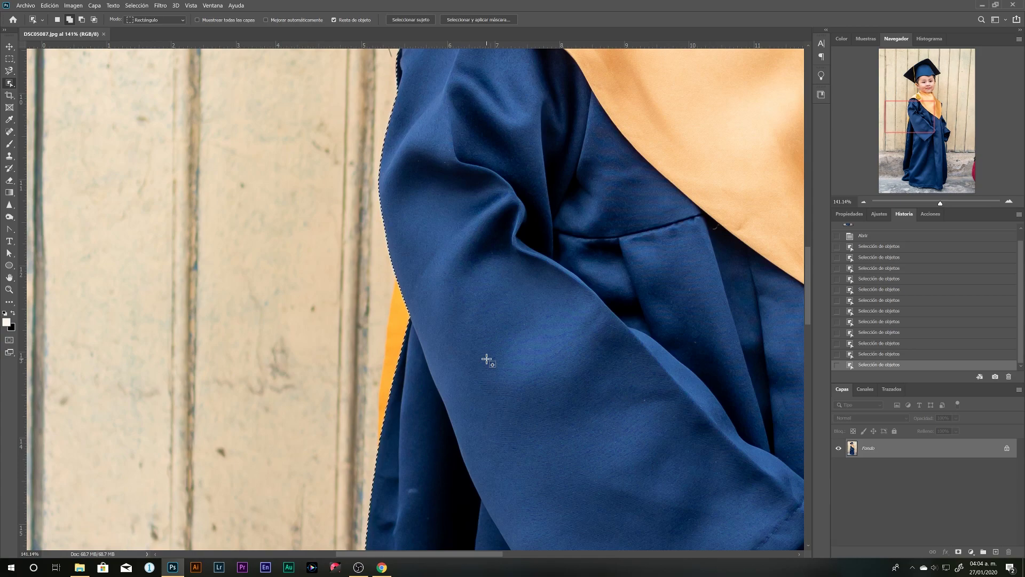
drag(349, 255, 456, 463)
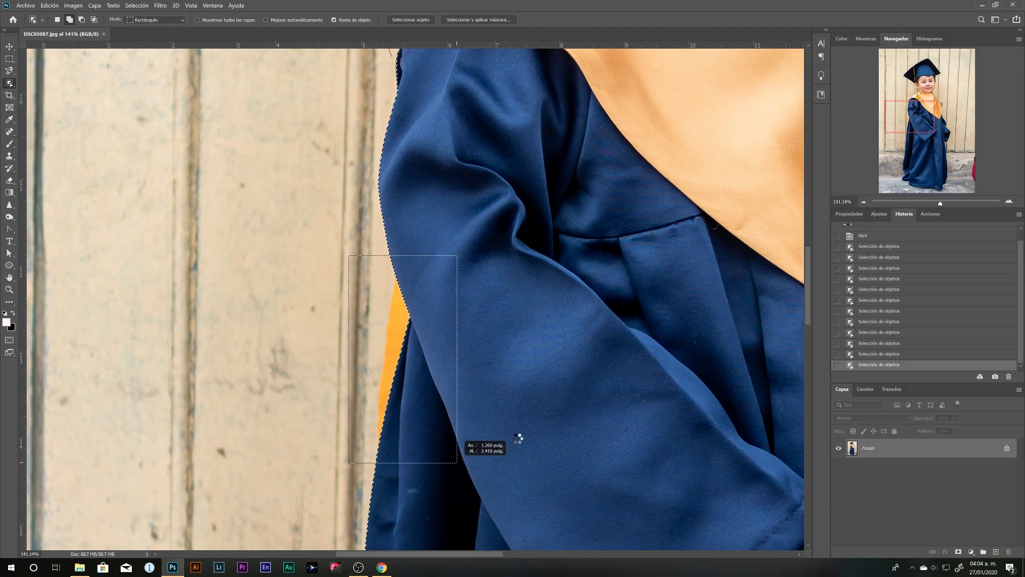
scroll(512, 425, down, 3)
scroll(439, 357, up, 5)
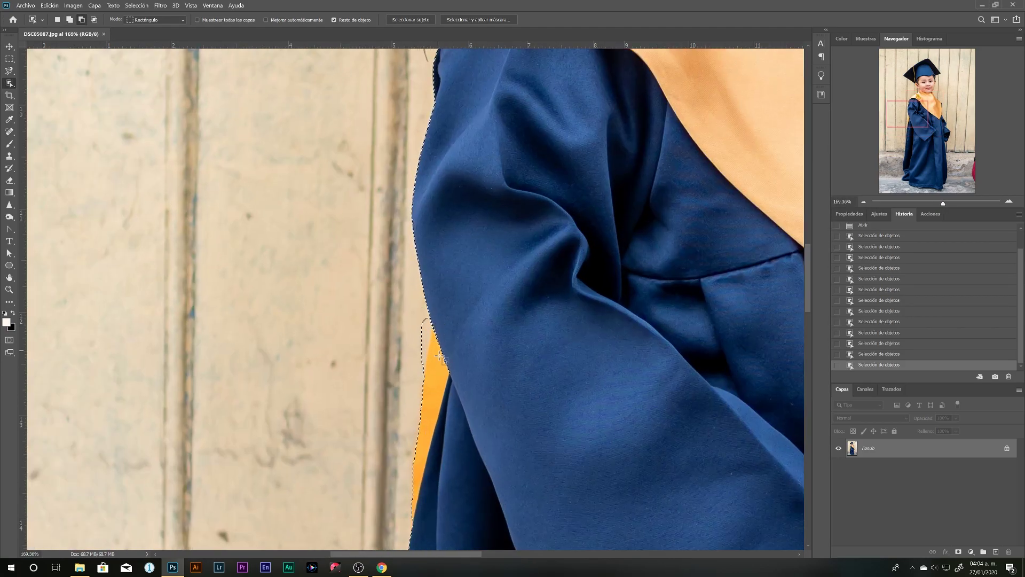
scroll(556, 316, down, 2)
Refine the selection around the cap edge and cord, then review it in Quick Mask.
mouse_move(687, 236)
mouse_down()
mouse_move(526, 284)
mouse_move(577, 393)
mouse_up()
drag(469, 265, 538, 449)
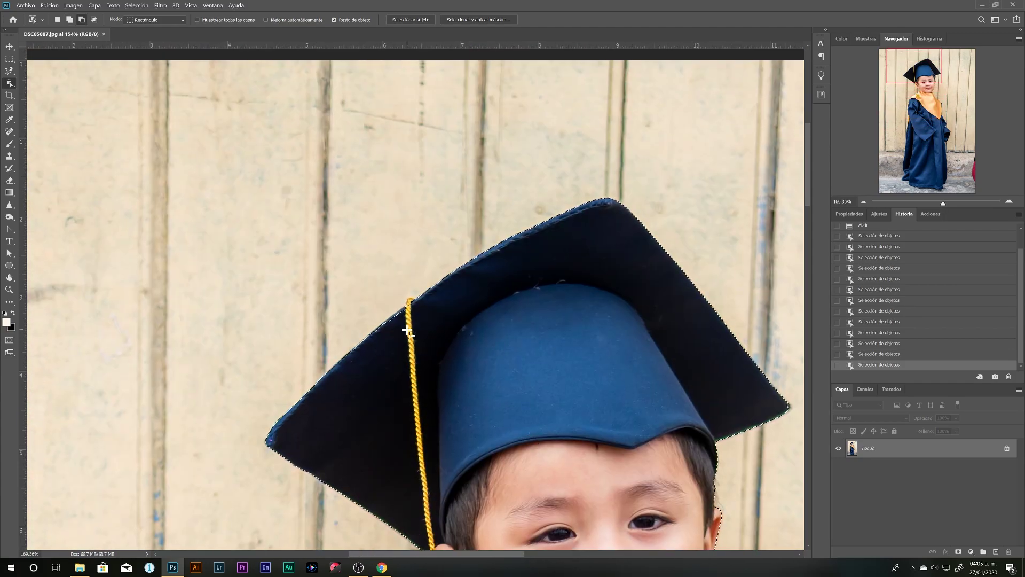
scroll(408, 332, up, 1)
drag(332, 242, 453, 411)
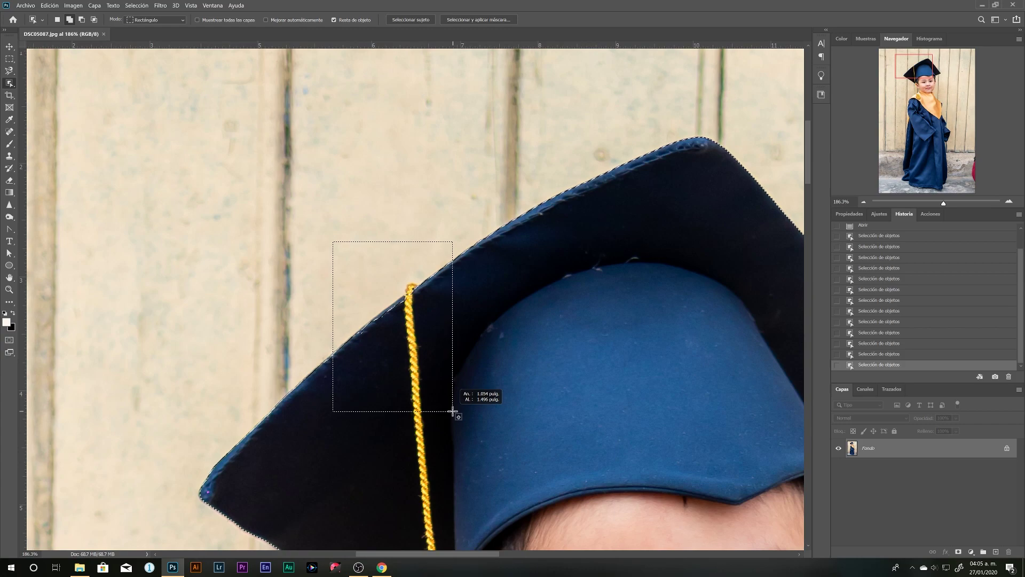
drag(452, 411, 445, 423)
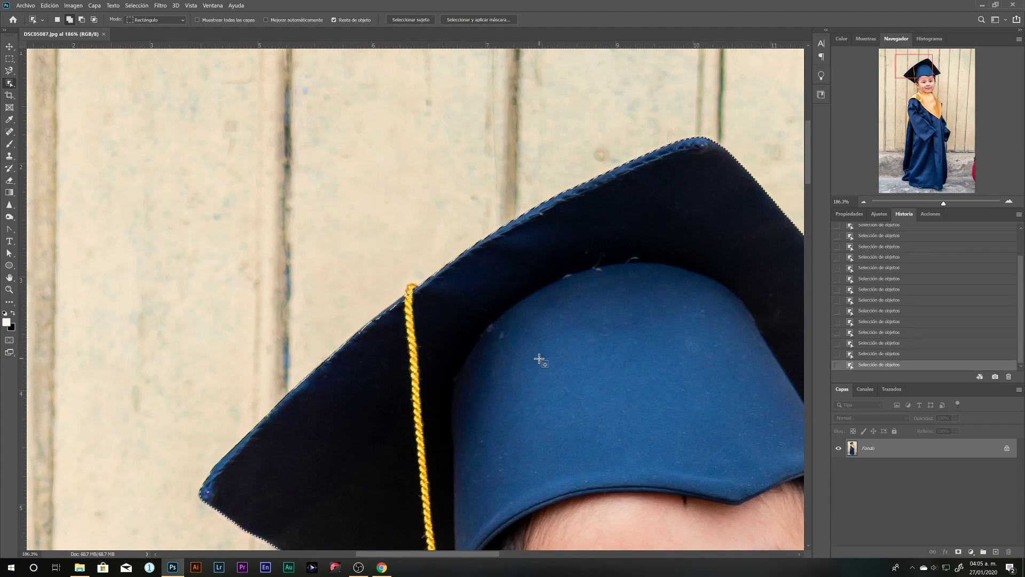
scroll(423, 334, down, 4)
scroll(537, 405, down, 5)
scroll(537, 406, down, 2)
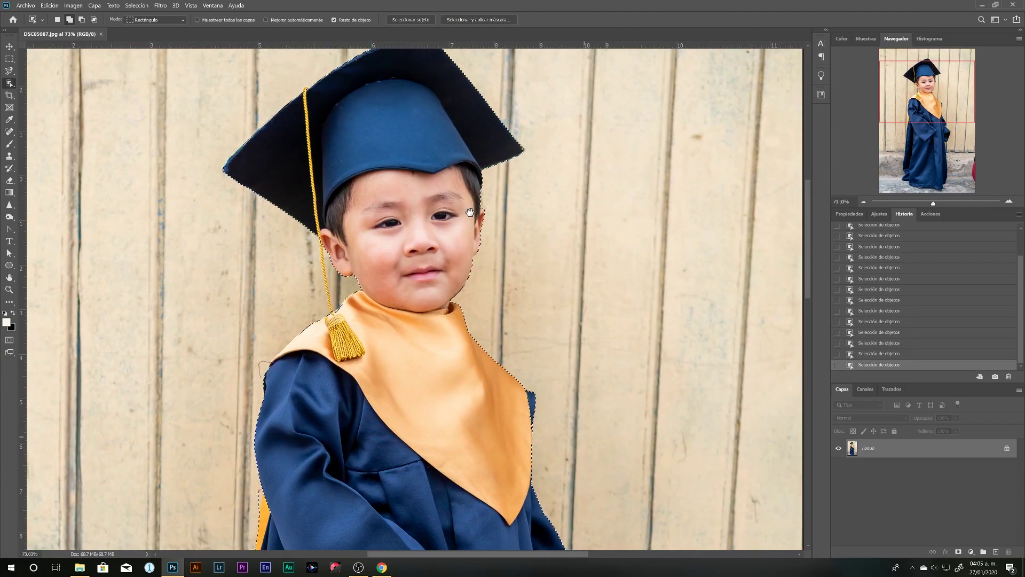
scroll(502, 363, down, 1)
scroll(470, 321, down, 1)
scroll(438, 274, down, 1)
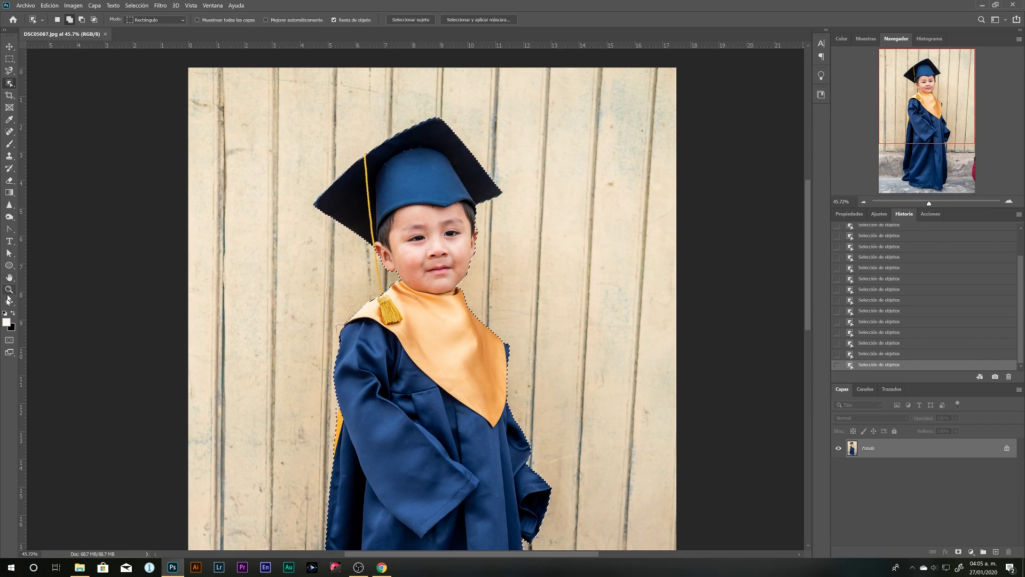
click(8, 340)
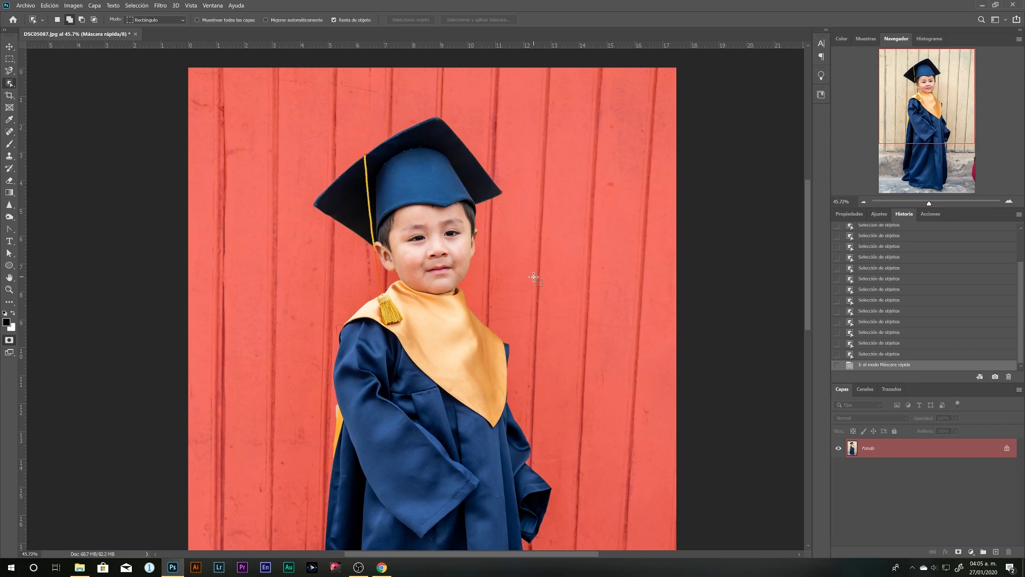
Zoom in and centre the boy's torso under the red quick-mask overlay.
scroll(406, 417, up, 3)
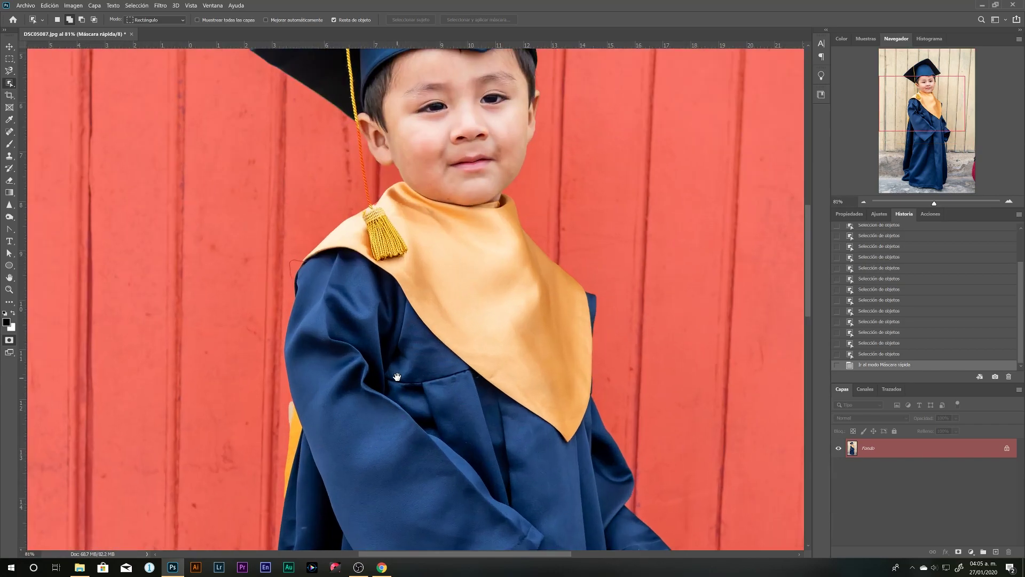
drag(384, 373, 458, 380)
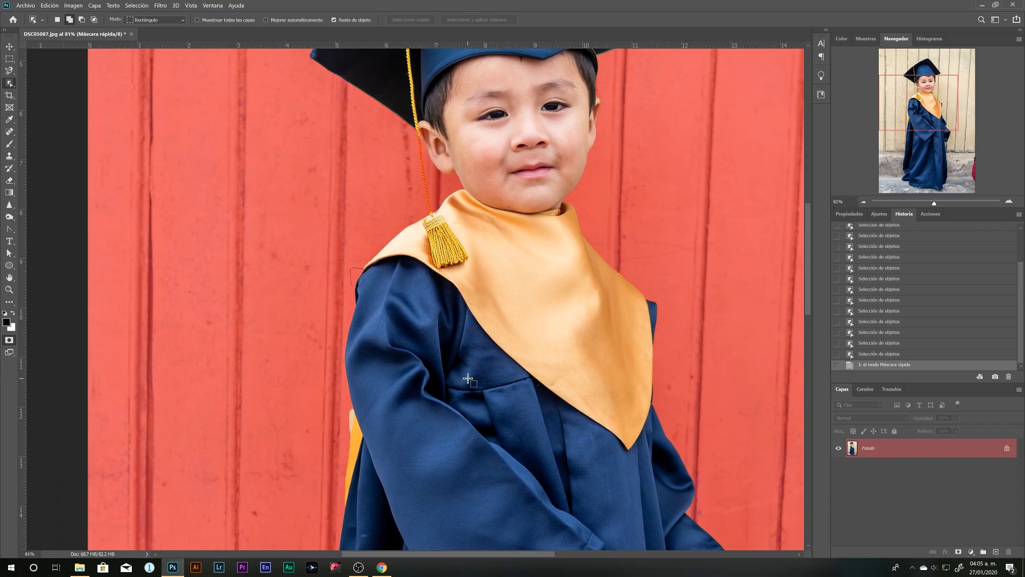
With a hard round brush, paint the mask along the sleeve's outer edge.
click(15, 145)
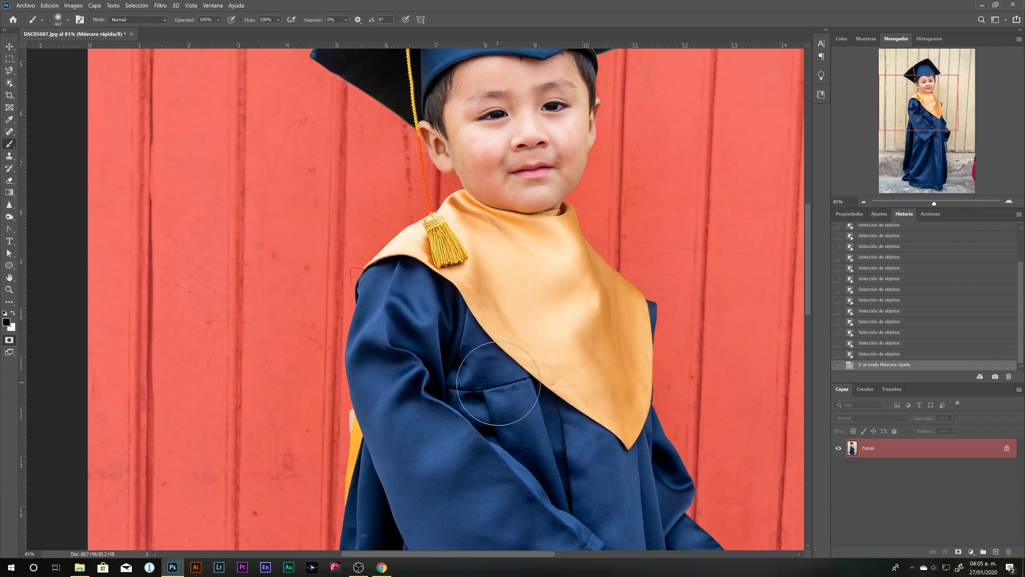
right_click(498, 383)
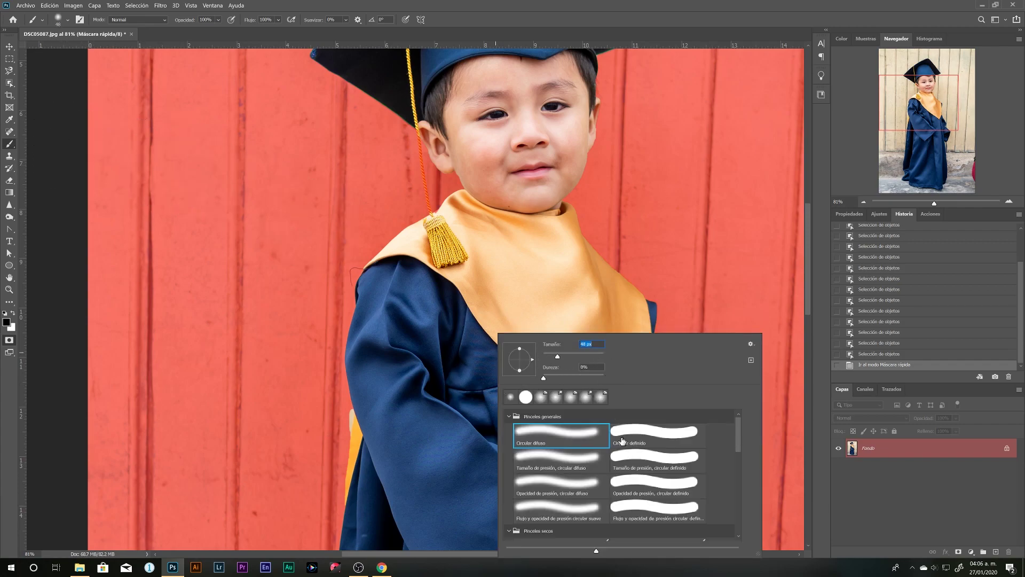
click(645, 437)
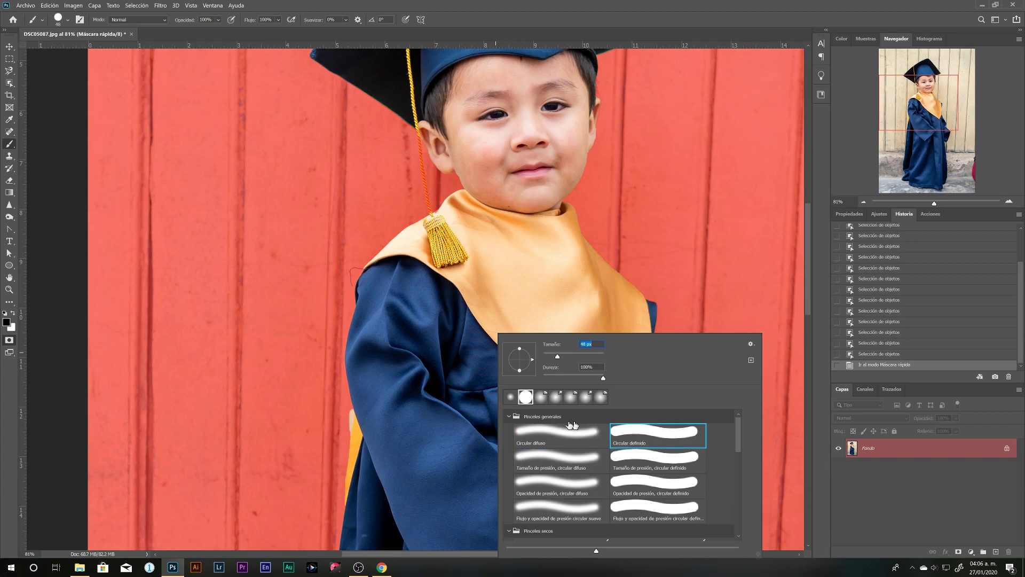
drag(346, 412, 346, 427)
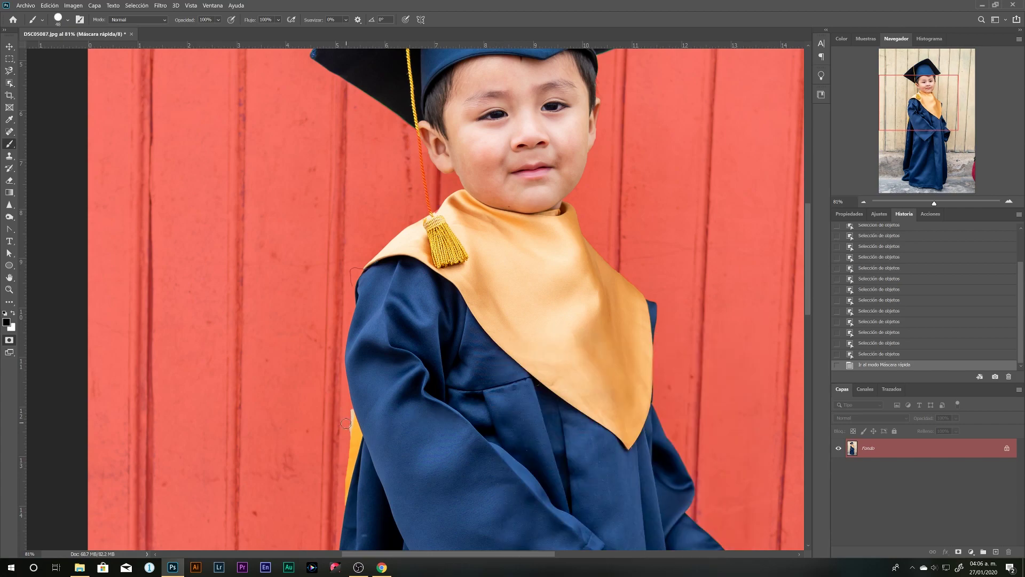
scroll(427, 422, up, 5)
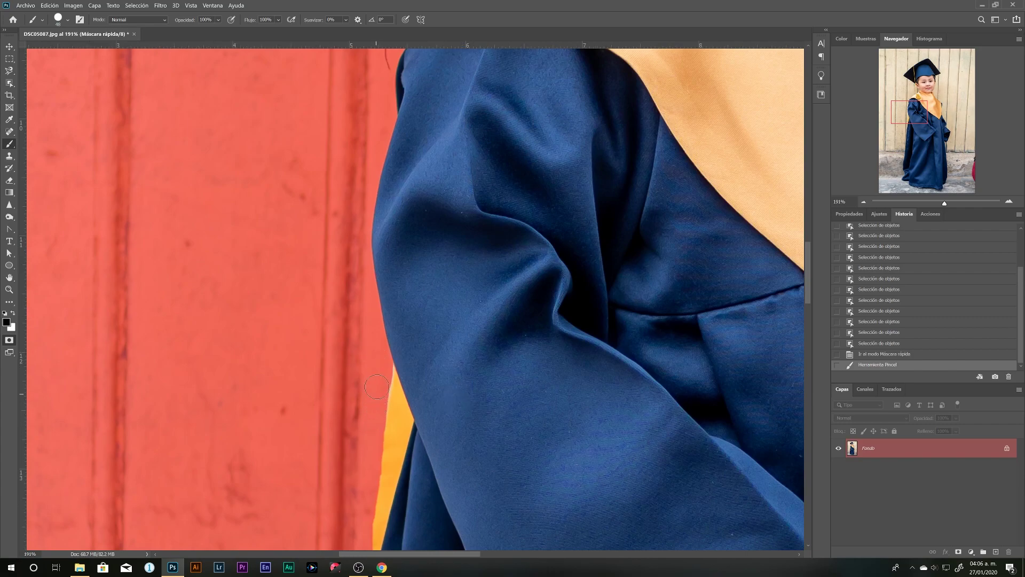
drag(381, 376, 369, 446)
scroll(478, 372, down, 2)
scroll(475, 376, up, 2)
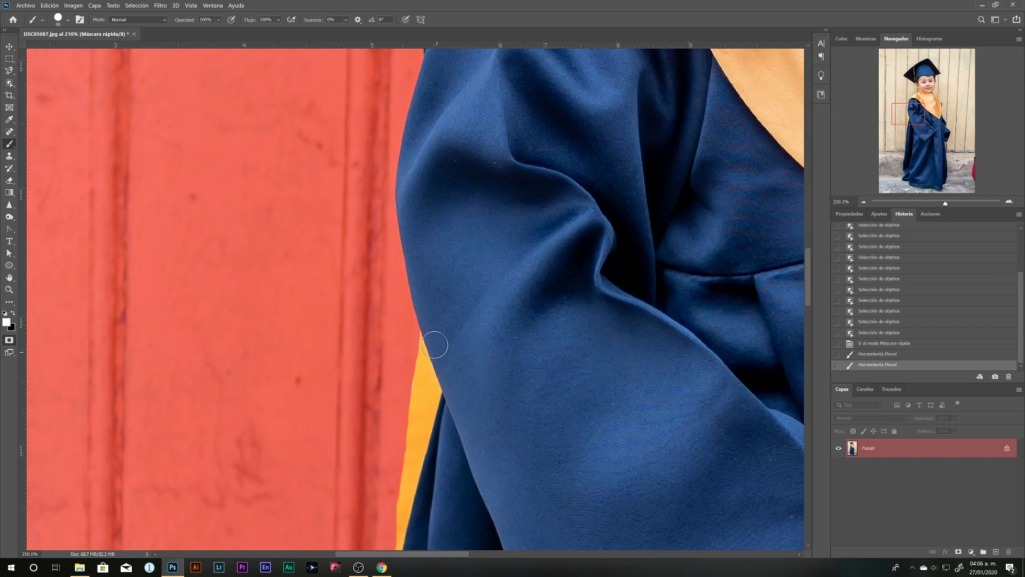
Paint the mask along the robe's left edge and near the top of the tassel.
drag(436, 340, 451, 394)
scroll(452, 394, down, 3)
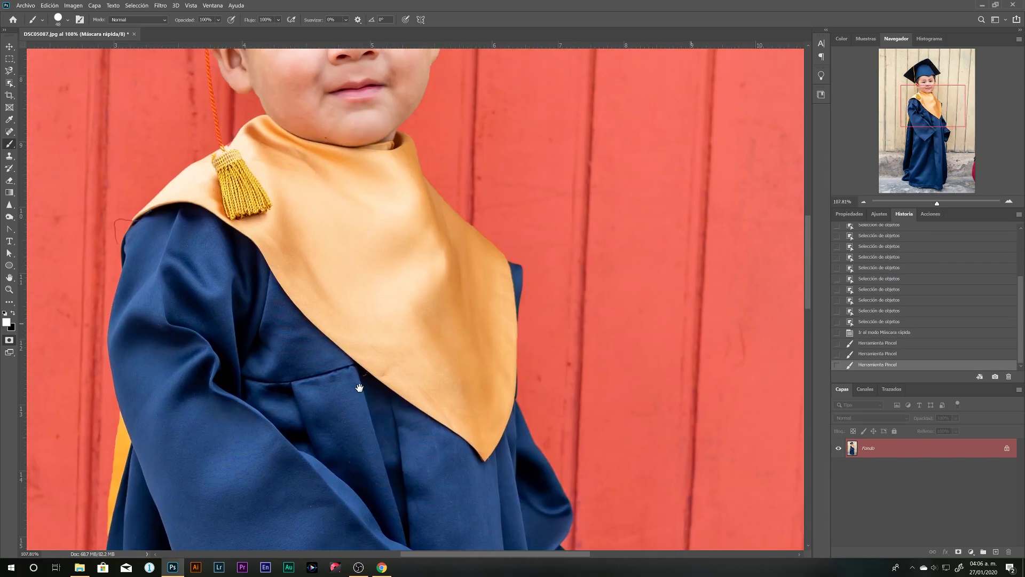
drag(363, 301, 364, 419)
scroll(427, 321, up, 3)
scroll(480, 352, up, 3)
scroll(553, 531, up, 3)
scroll(499, 396, up, 2)
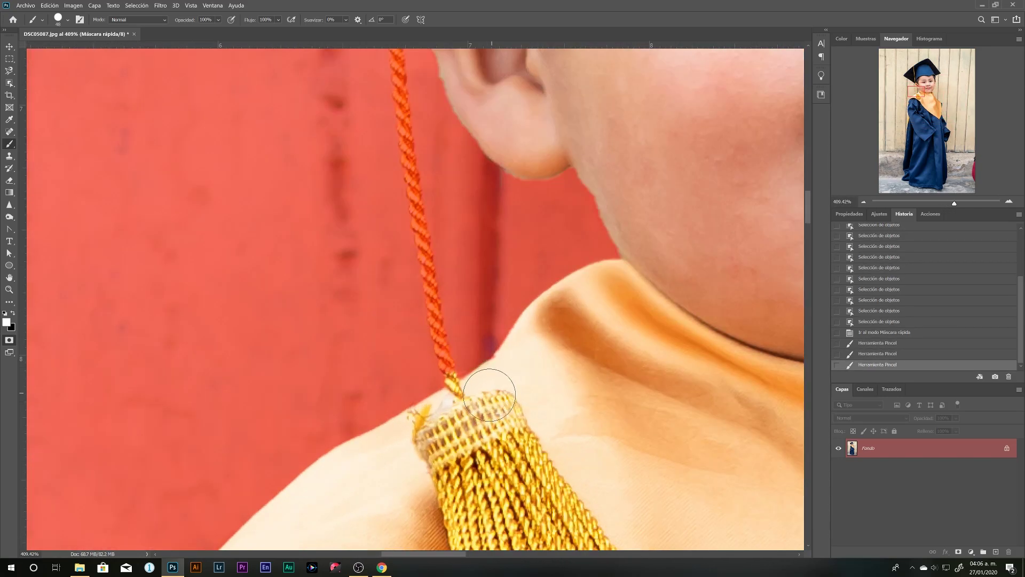
drag(515, 375, 454, 422)
scroll(534, 395, up, 1)
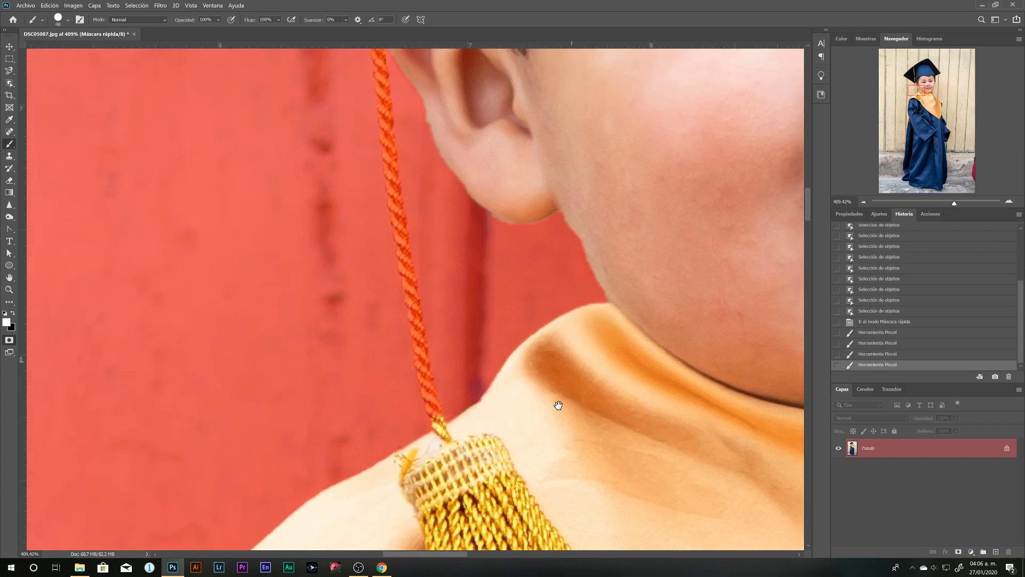
right_click(533, 353)
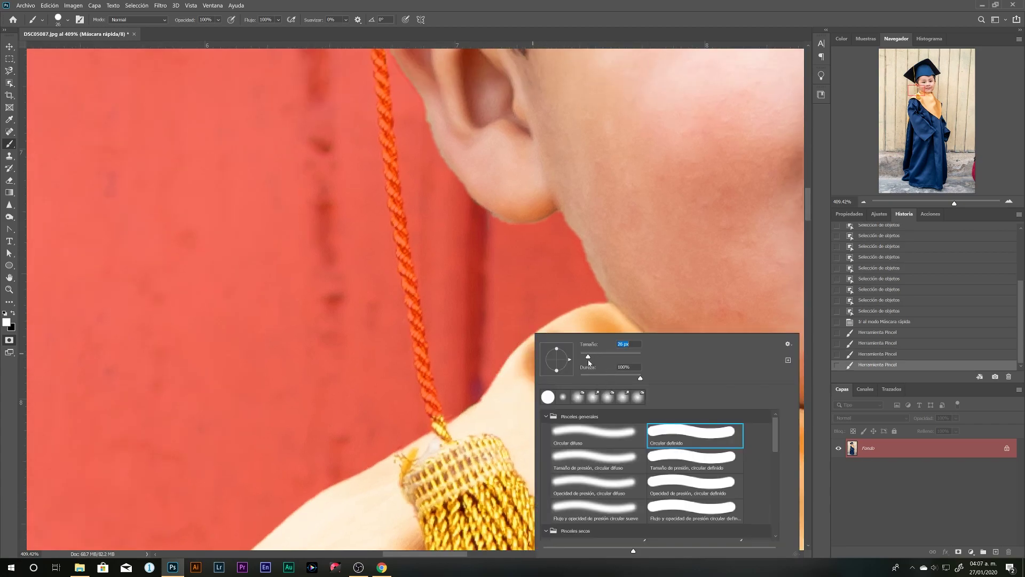
Shrink the brush and clear the red mask from the tassel cord beside the ear.
drag(588, 363, 586, 363)
key(Return)
scroll(424, 367, up, 2)
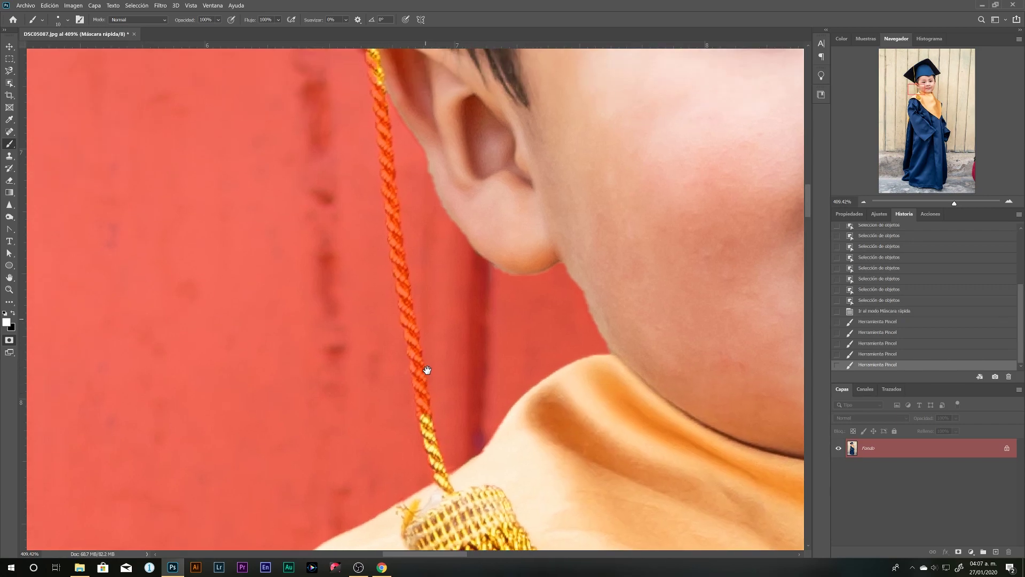
mouse_move(419, 371)
mouse_down()
mouse_move(419, 293)
mouse_move(423, 373)
mouse_up()
drag(425, 423, 410, 342)
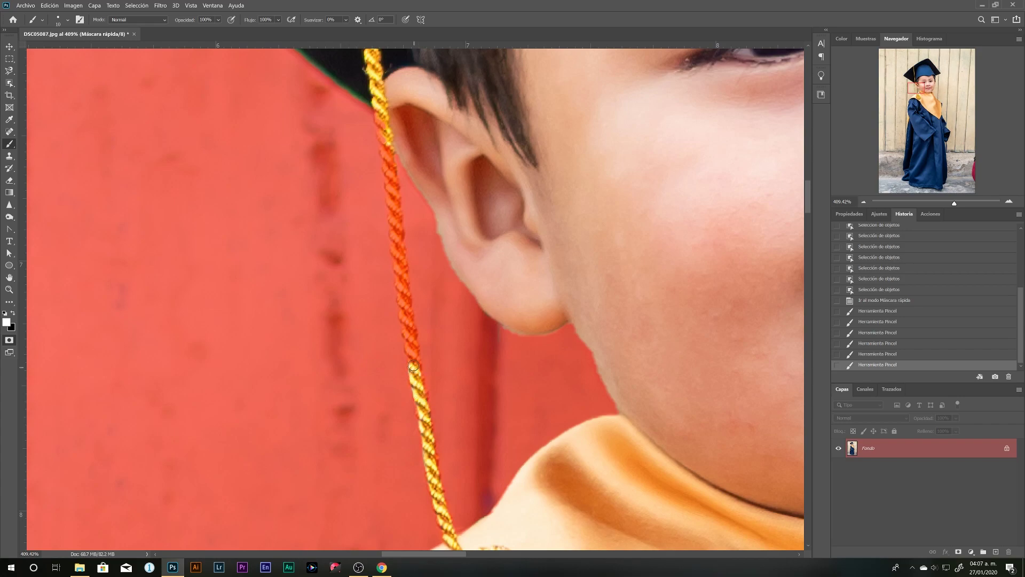
drag(434, 310, 443, 362)
drag(421, 396, 409, 340)
drag(444, 293, 450, 359)
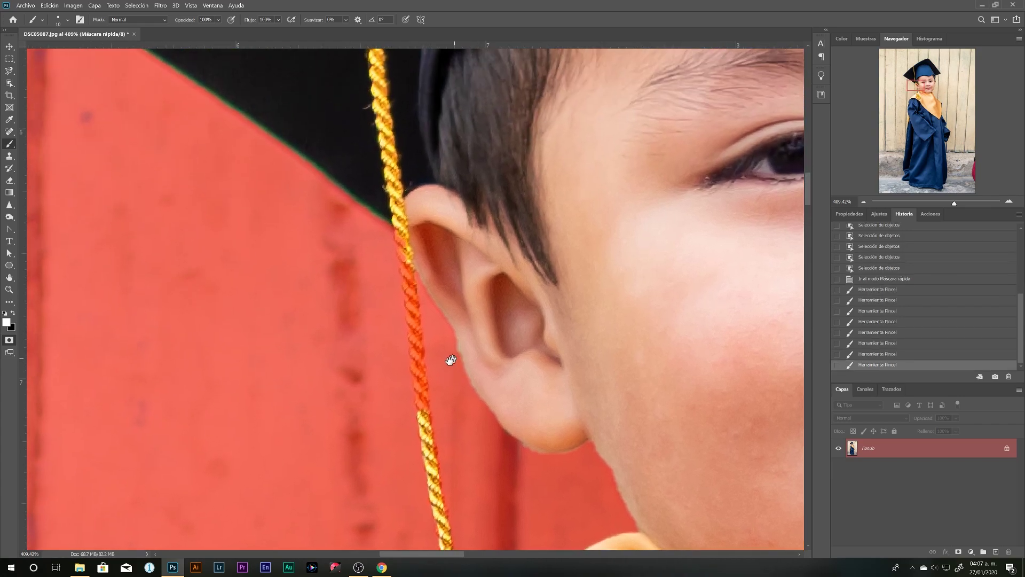
mouse_move(422, 406)
mouse_down()
mouse_move(426, 331)
mouse_move(439, 401)
mouse_move(417, 359)
mouse_up()
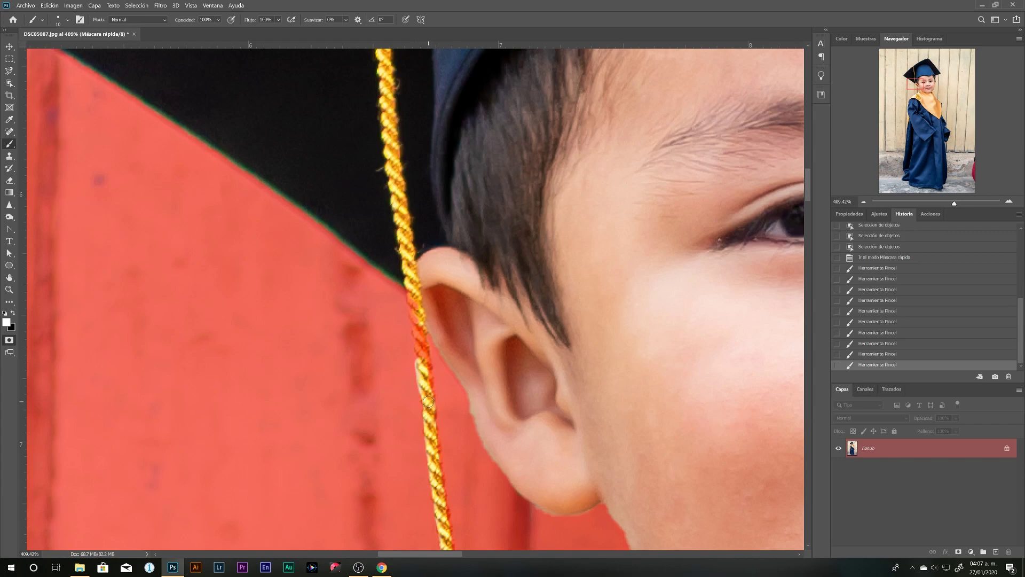
Undo a bad stroke and repaint the cord clear up to its tip at the cap.
key(ctrl+z)
drag(430, 410, 421, 320)
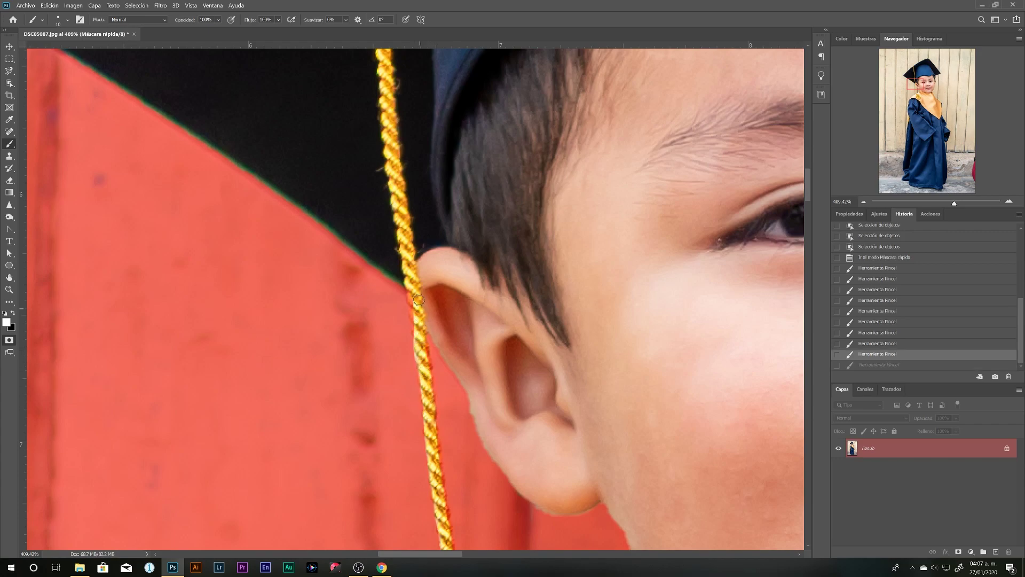
drag(421, 319, 416, 297)
scroll(523, 414, down, 2)
scroll(524, 414, down, 4)
scroll(601, 400, up, 2)
scroll(601, 400, down, 1)
scroll(534, 321, down, 1)
scroll(433, 201, up, 4)
scroll(433, 201, up, 2)
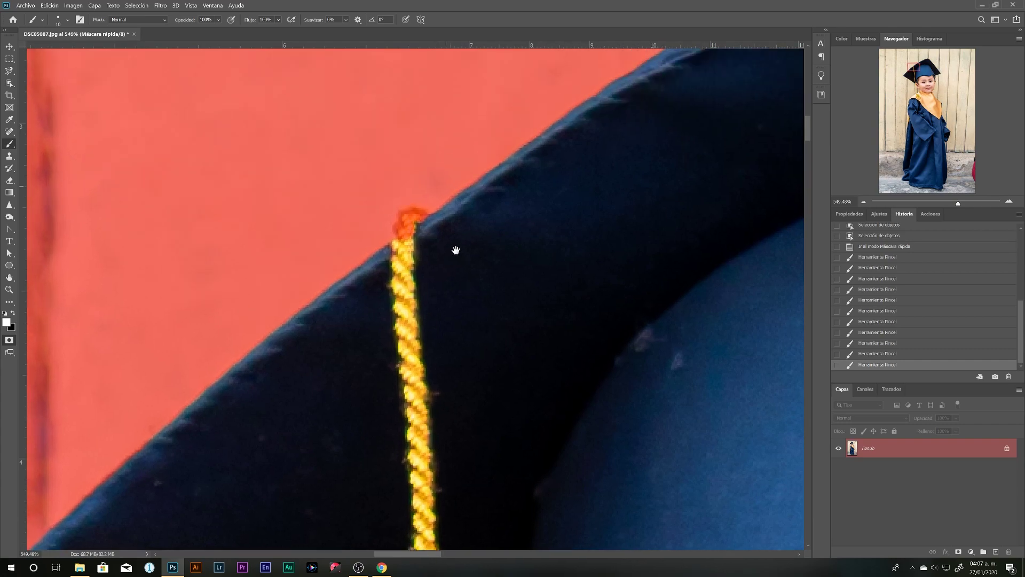
mouse_move(403, 240)
mouse_down()
mouse_move(421, 219)
mouse_move(414, 235)
mouse_up()
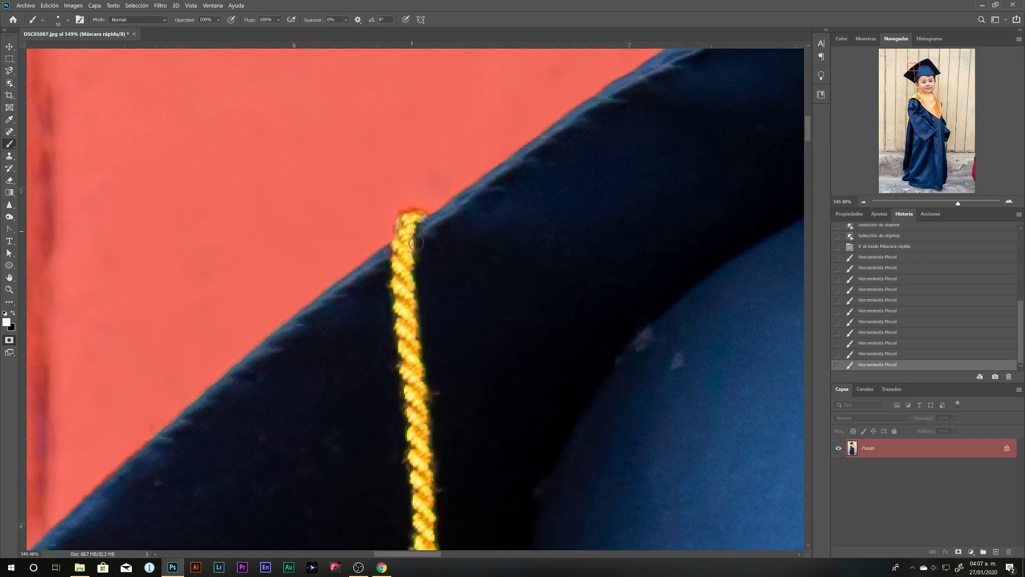
scroll(502, 275, down, 6)
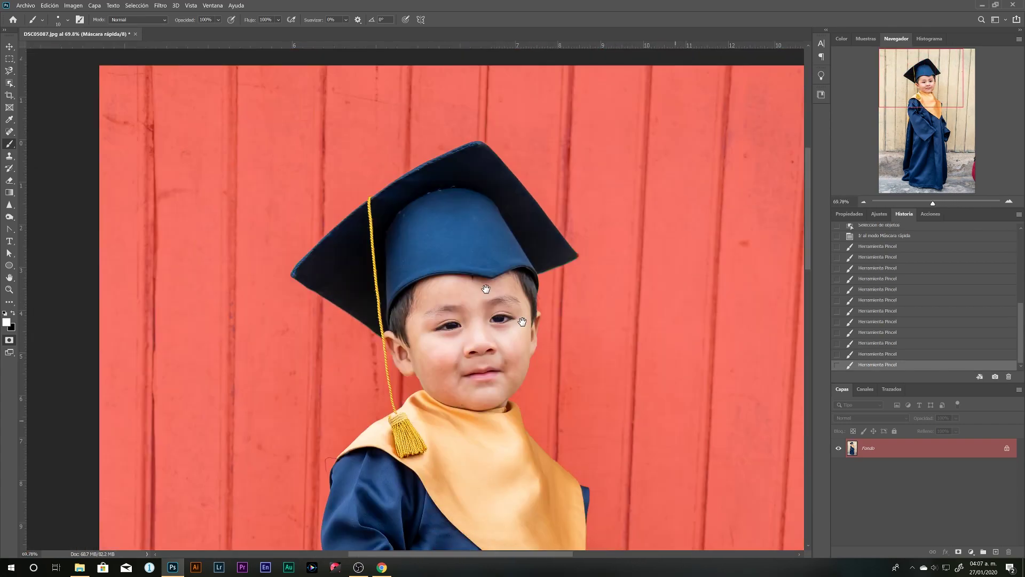
Clear the quick mask along the blue gown edge so the gown is fully included.
scroll(436, 211, up, 1)
scroll(444, 324, up, 3)
scroll(490, 291, up, 2)
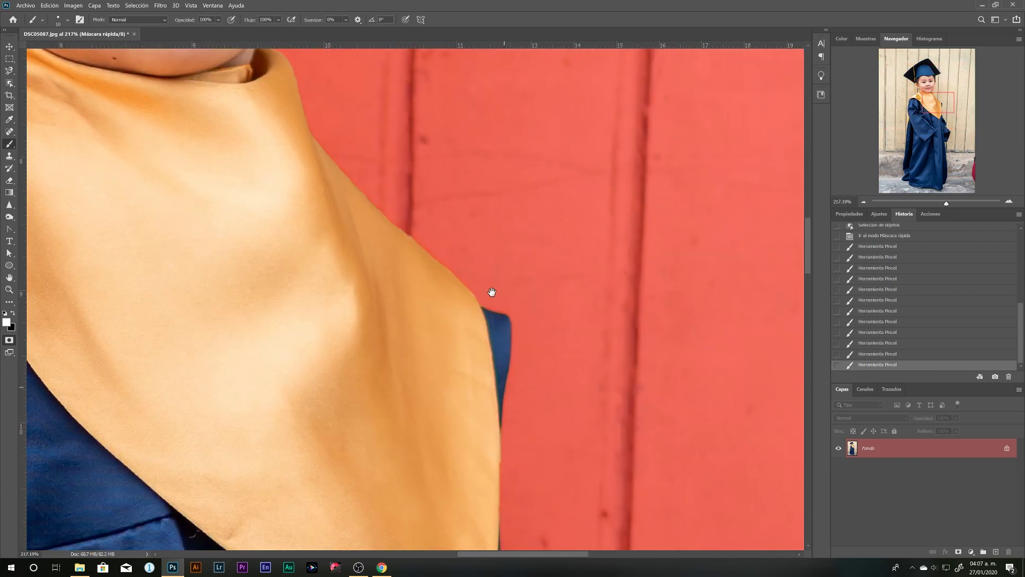
key(x)
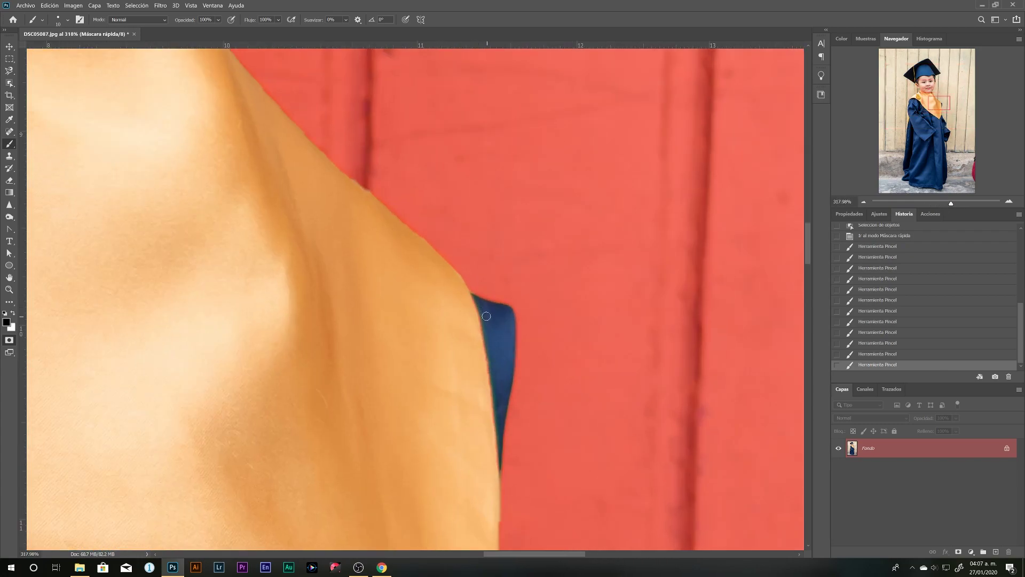
drag(473, 302, 489, 361)
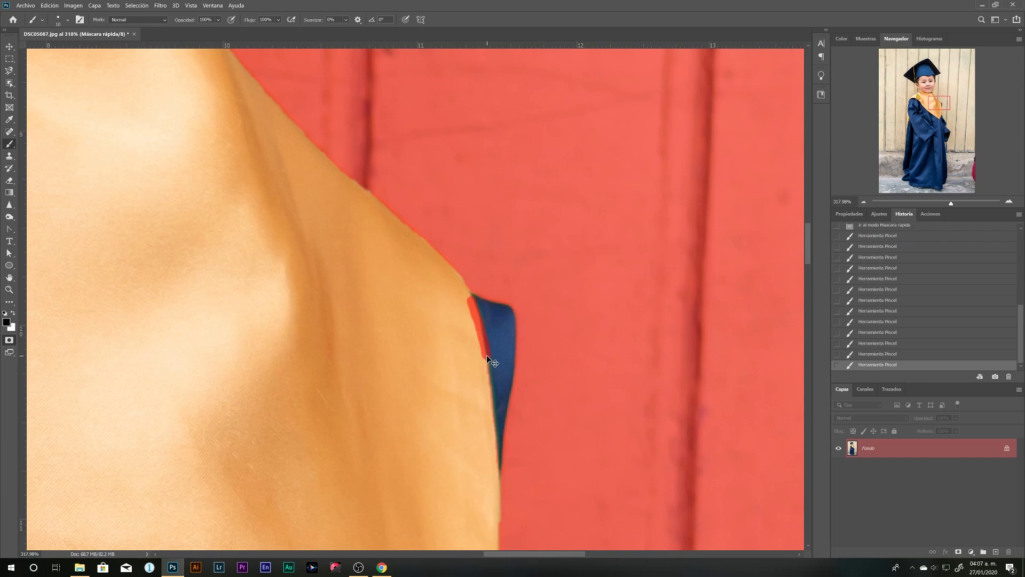
key(ctrl+z)
key(x)
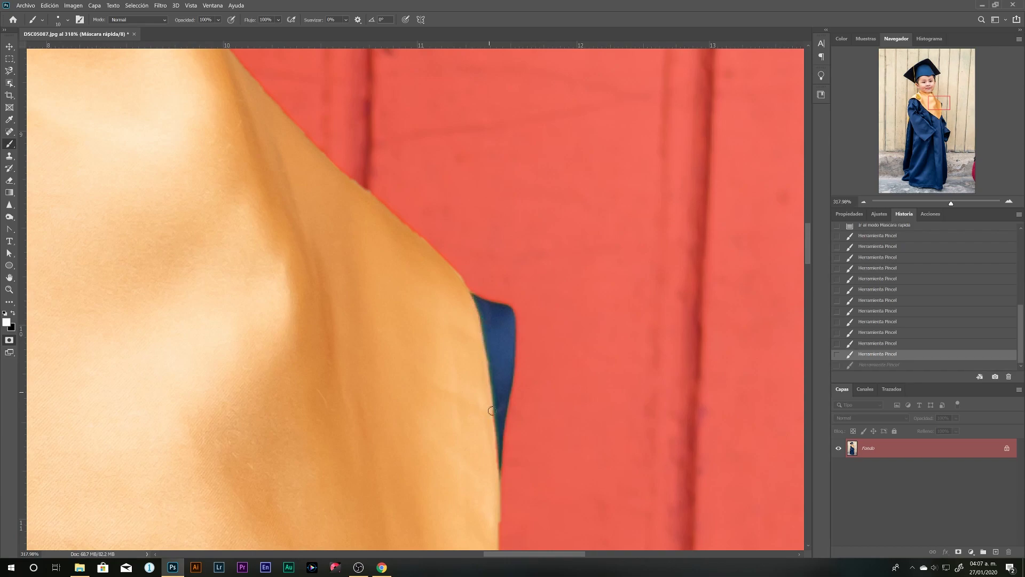
drag(496, 453, 497, 486)
scroll(531, 320, down, 3)
mouse_move(532, 318)
mouse_down()
mouse_move(550, 282)
mouse_move(499, 224)
mouse_move(545, 274)
mouse_move(542, 231)
mouse_up()
drag(256, 85, 572, 414)
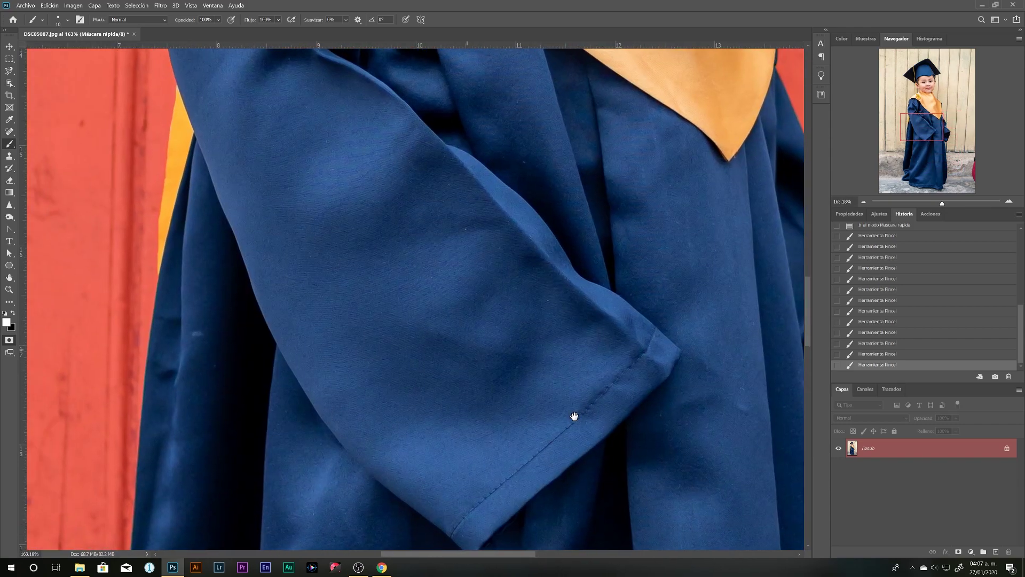
Mask the wall spots beside the cheek and along the bottom of the earlobe.
scroll(509, 194, down, 2)
scroll(287, 407, down, 2)
scroll(446, 426, down, 2)
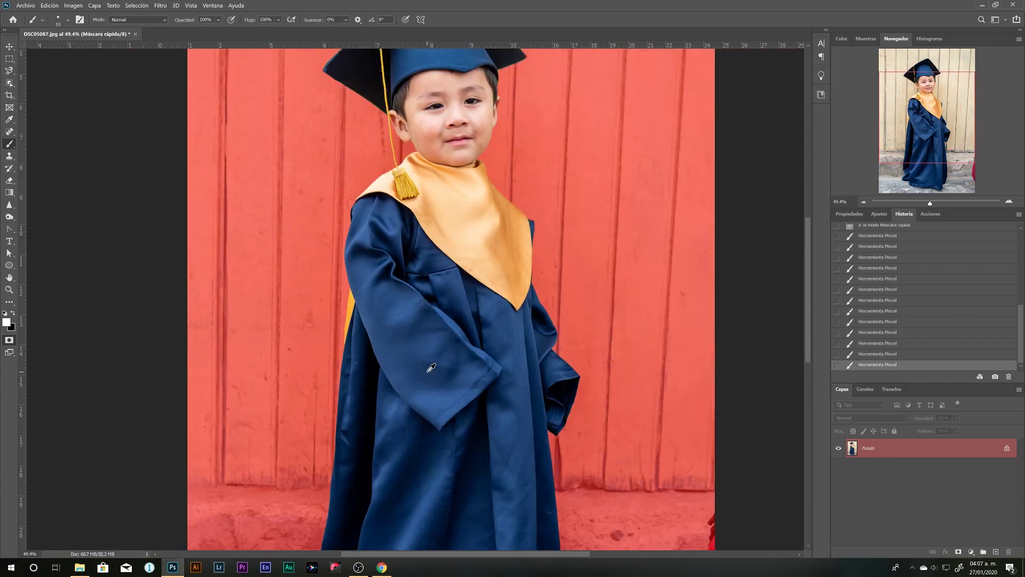
scroll(447, 426, down, 1)
scroll(425, 419, up, 1)
scroll(425, 419, up, 1)
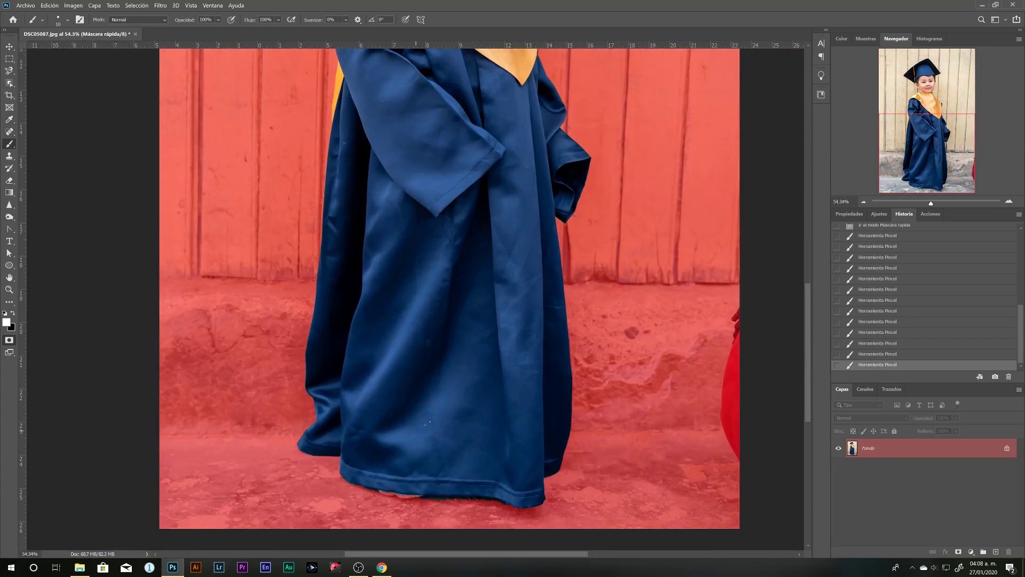
scroll(428, 423, up, 3)
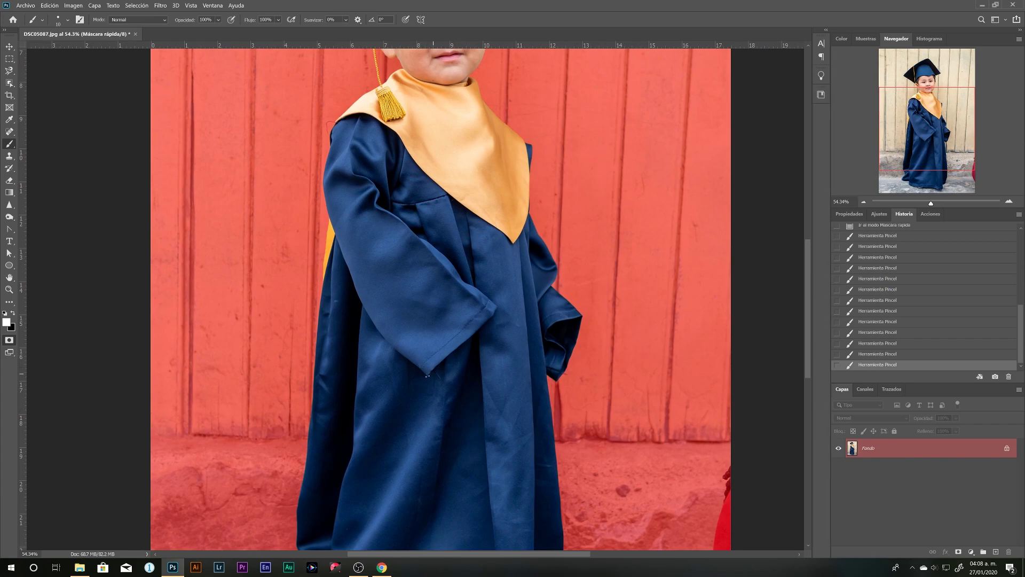
scroll(470, 365, up, 5)
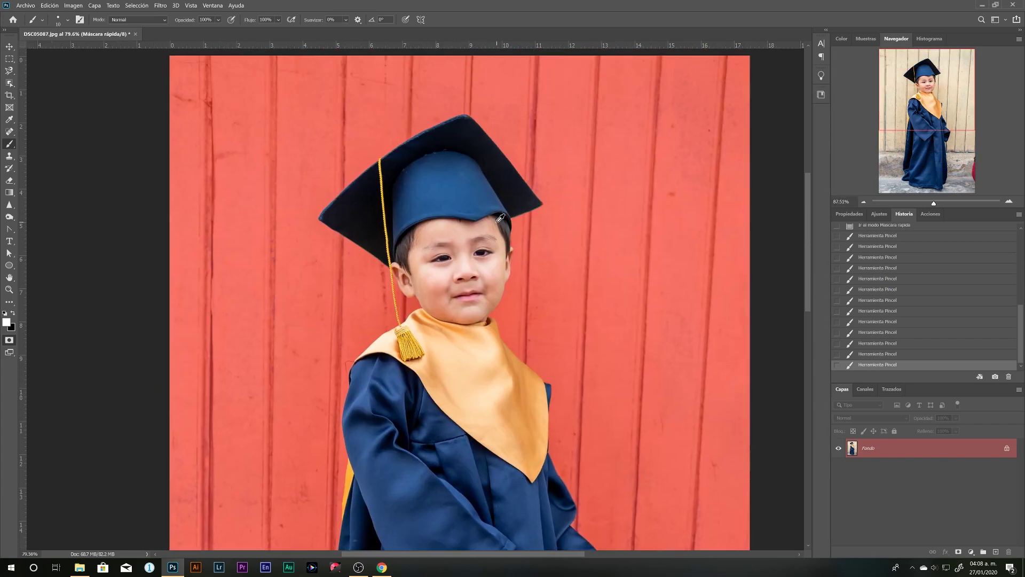
scroll(529, 209, up, 2)
scroll(555, 270, up, 1)
scroll(555, 269, down, 1)
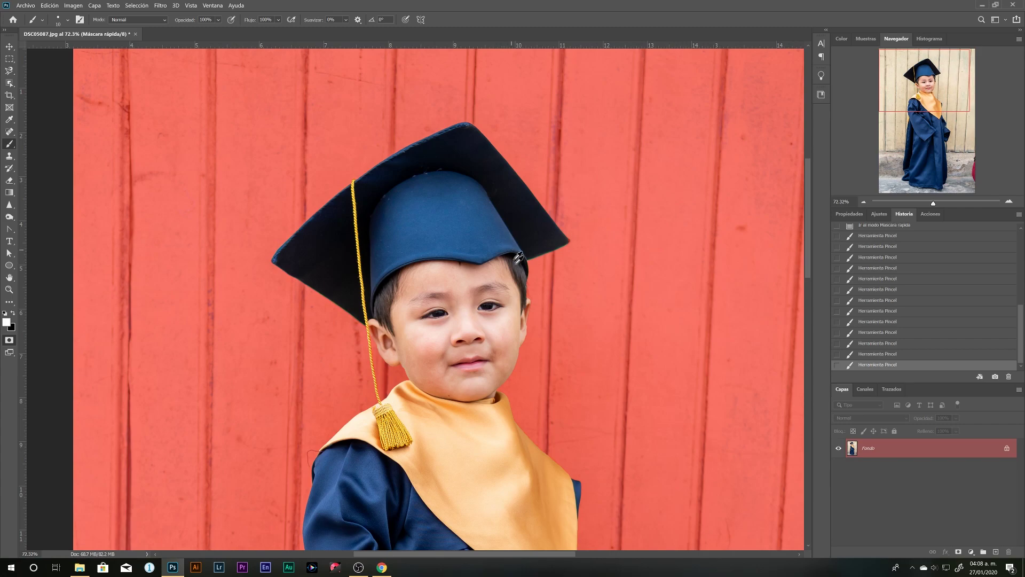
scroll(535, 321, up, 2)
scroll(552, 352, up, 1)
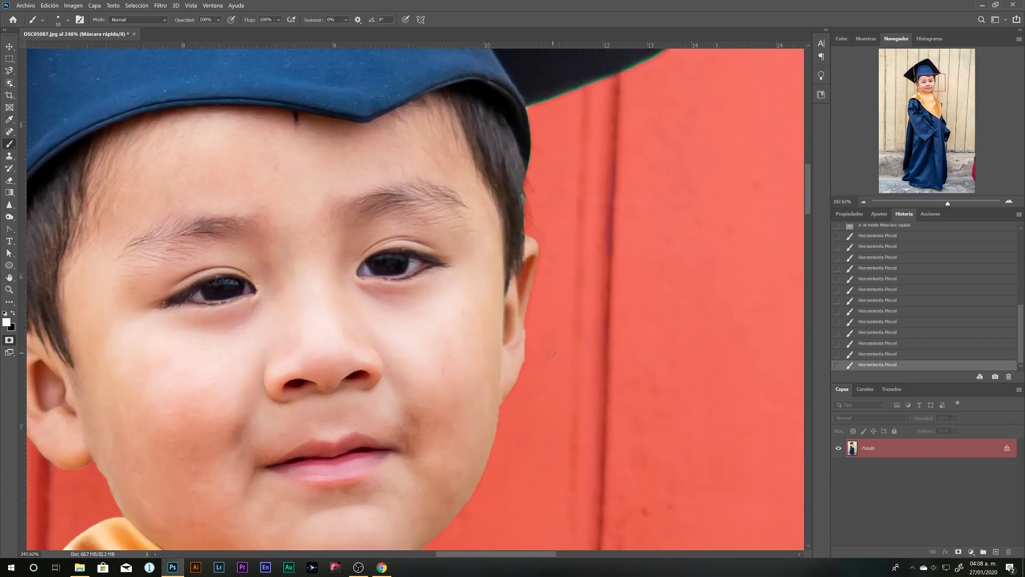
click(528, 334)
key(ctrl+z)
key(x)
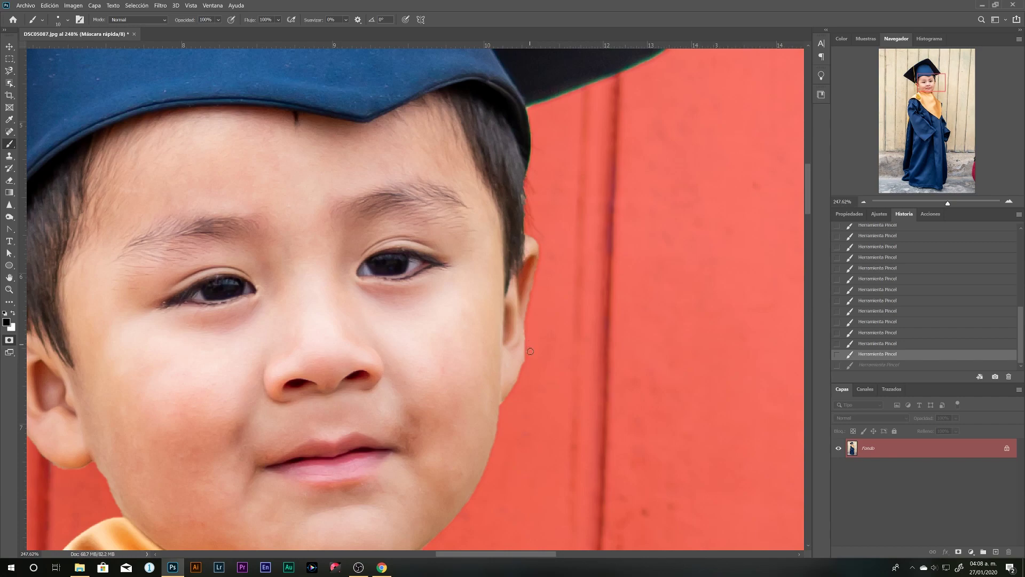
click(511, 396)
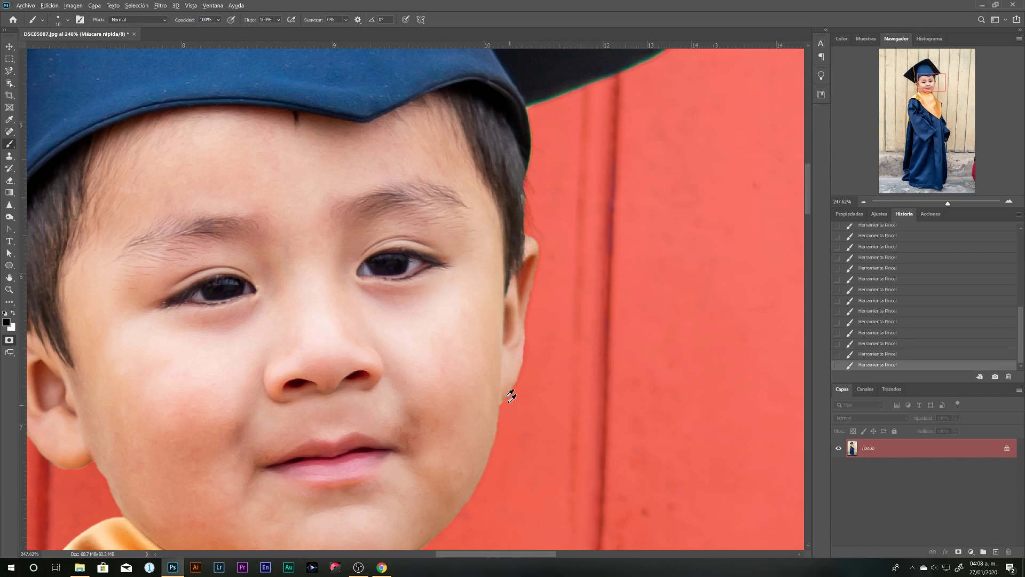
scroll(304, 407, down, 1)
scroll(443, 331, down, 1)
scroll(359, 358, up, 3)
scroll(358, 358, up, 1)
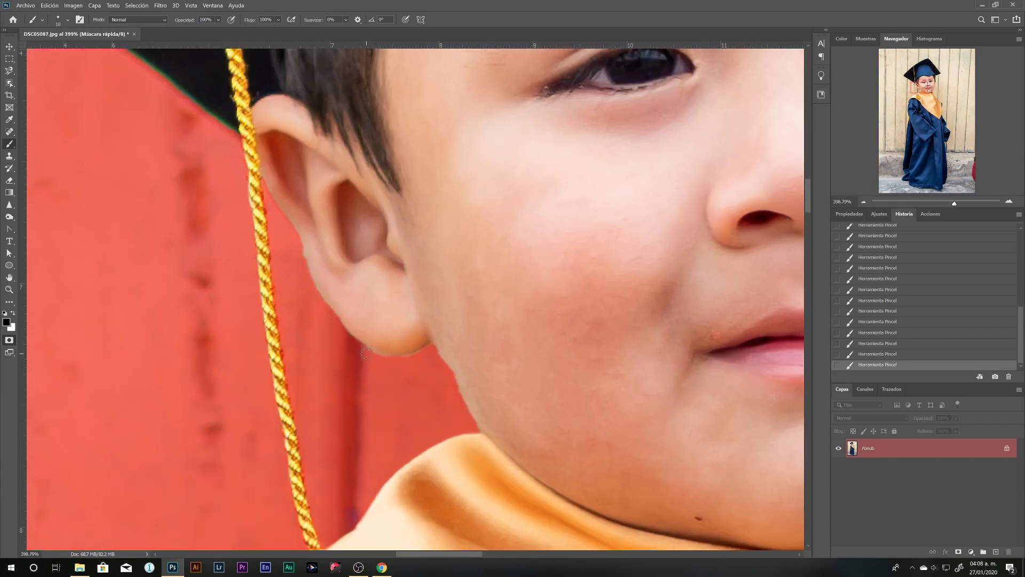
drag(423, 358, 367, 367)
scroll(425, 347, down, 6)
scroll(388, 382, up, 2)
Exit Quick Mask so the unmasked child becomes an active selection.
key(x)
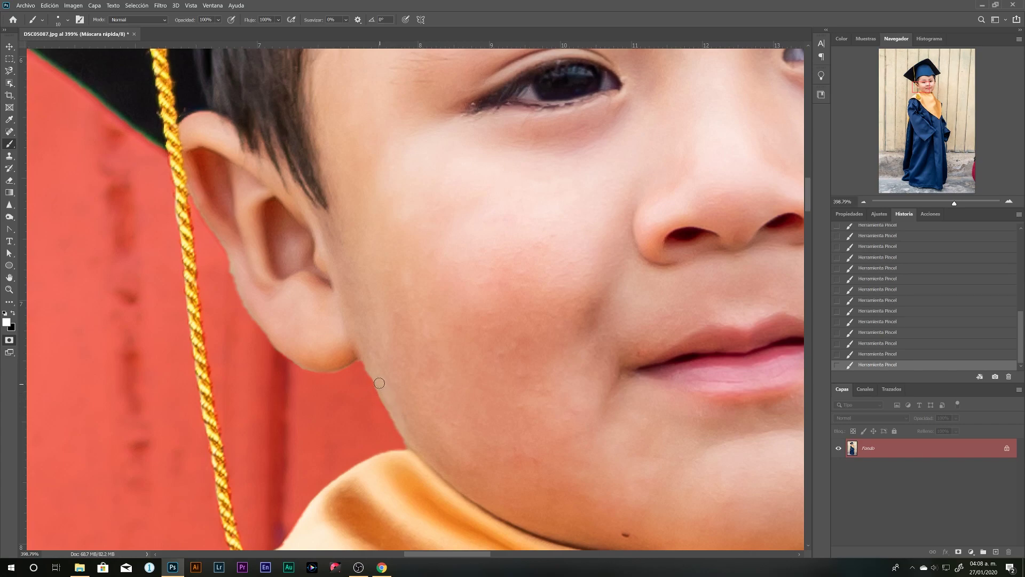
scroll(450, 368, down, 2)
scroll(450, 367, down, 2)
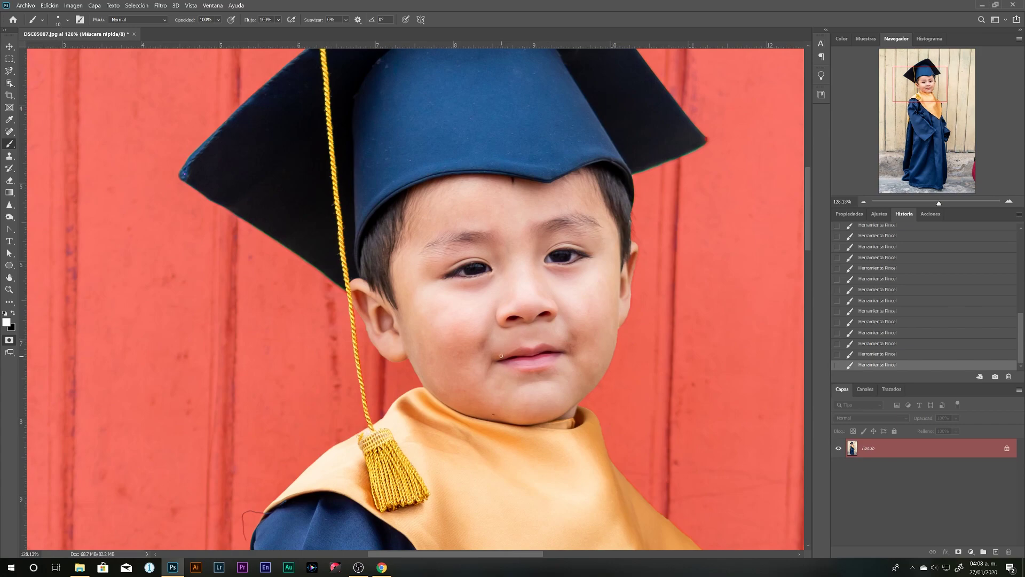
scroll(501, 356, down, 1)
scroll(501, 355, down, 2)
scroll(501, 355, up, 2)
drag(627, 329, 589, 319)
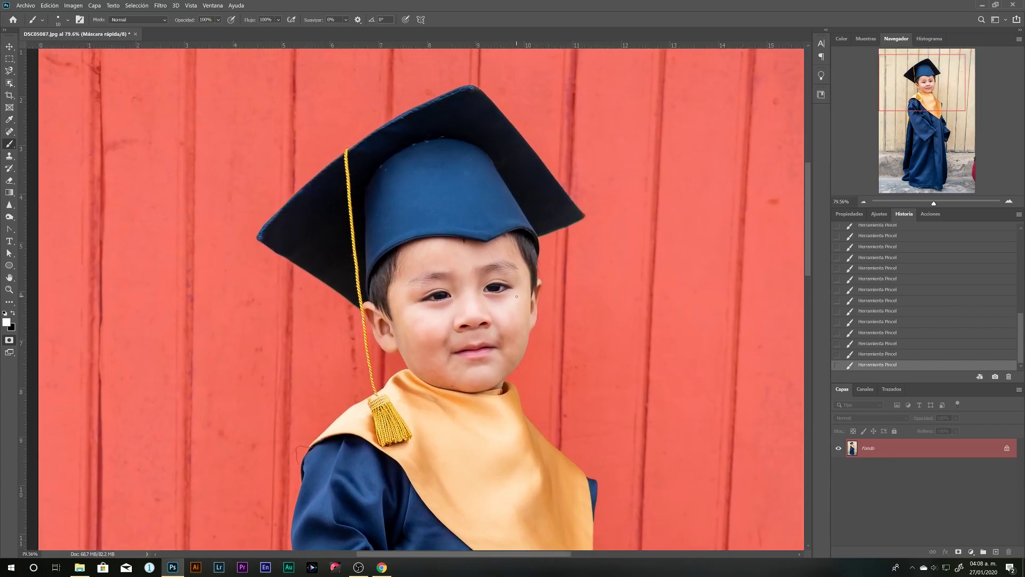
key(q)
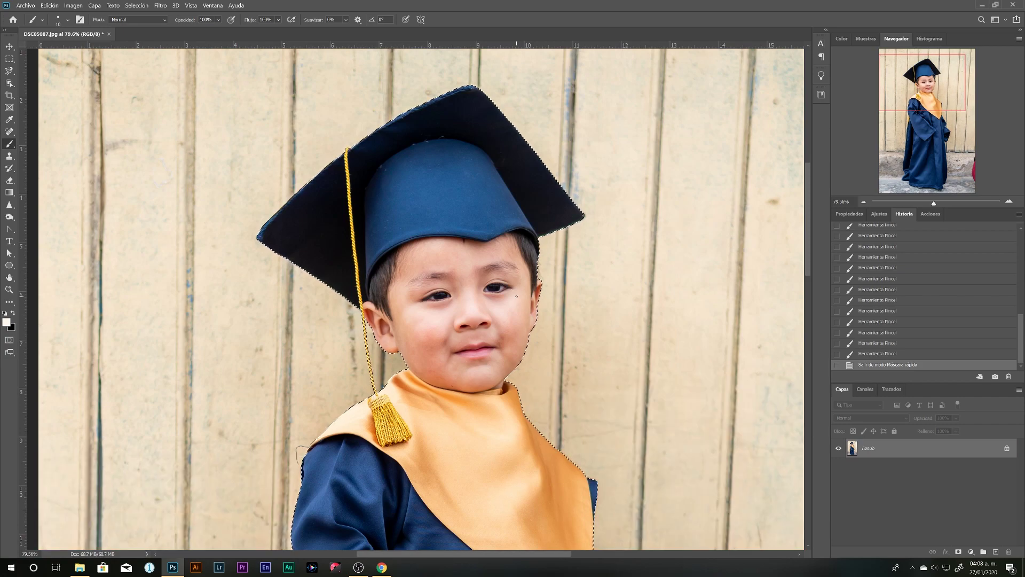
Put the selected child on new layer Capa 1 and hide the Fondo wall photo.
scroll(516, 296, down, 3)
drag(641, 297, 508, 293)
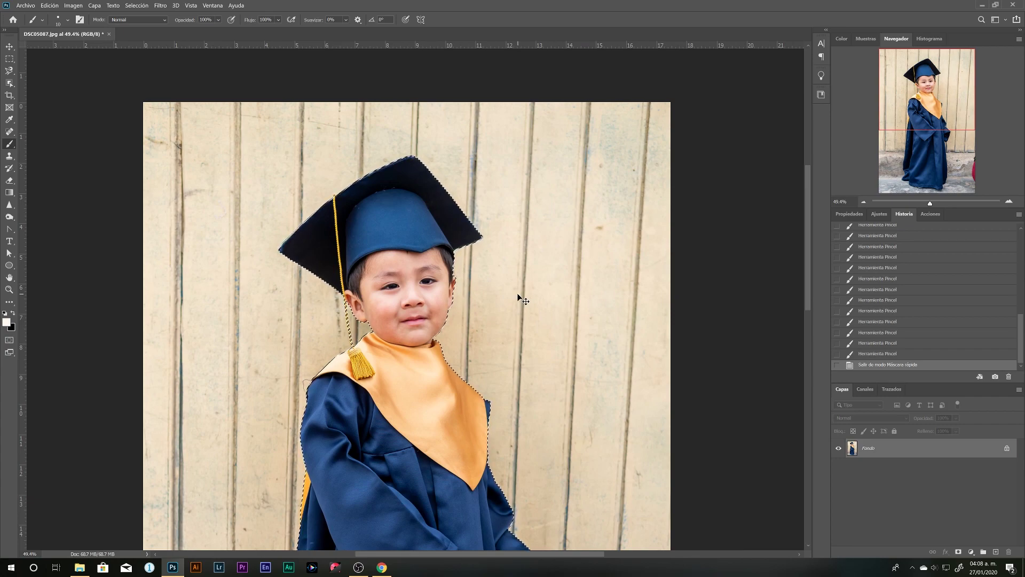
key(ctrl+v)
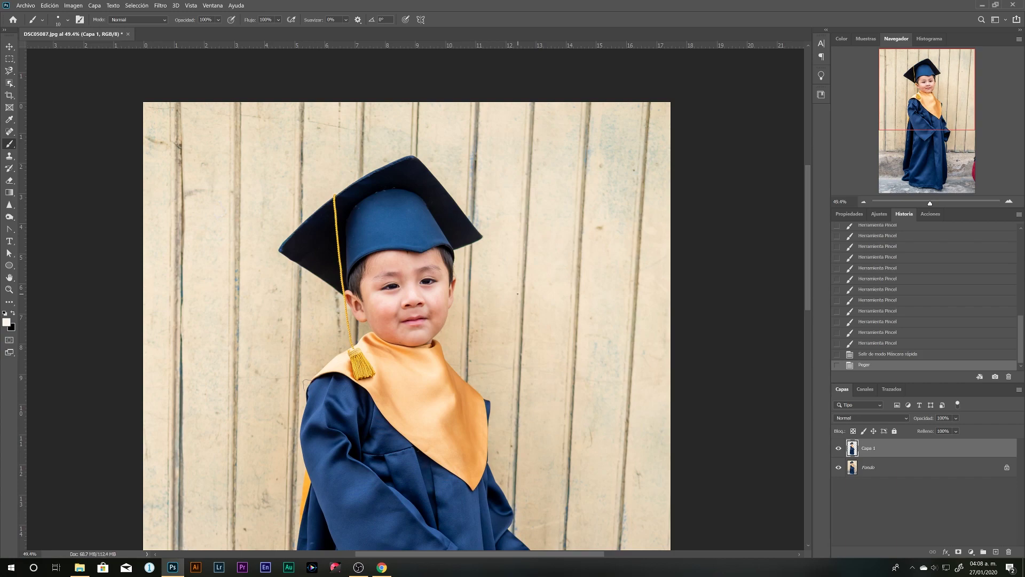
click(9, 47)
scroll(496, 318, down, 2)
drag(496, 319, 515, 297)
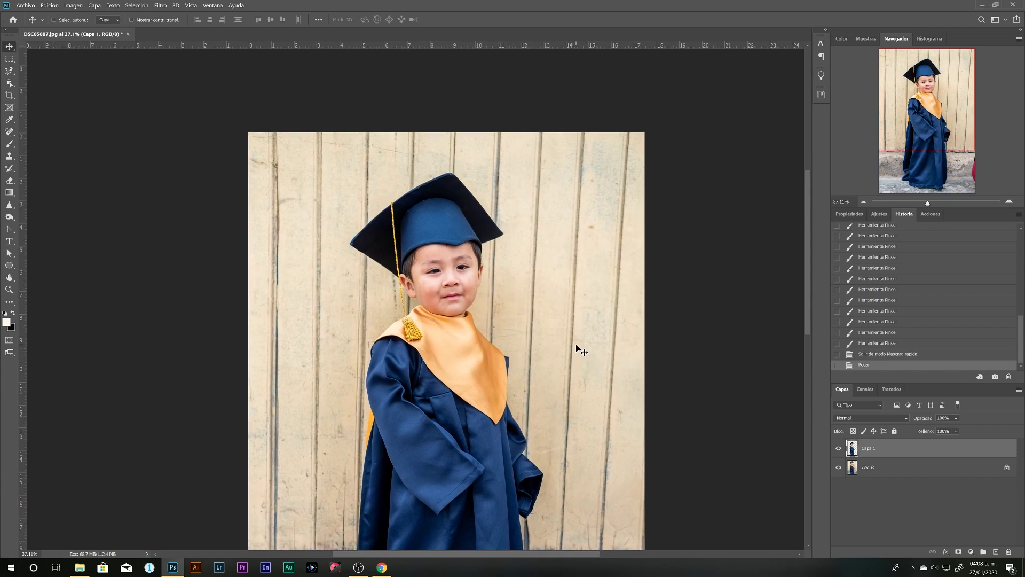
click(842, 470)
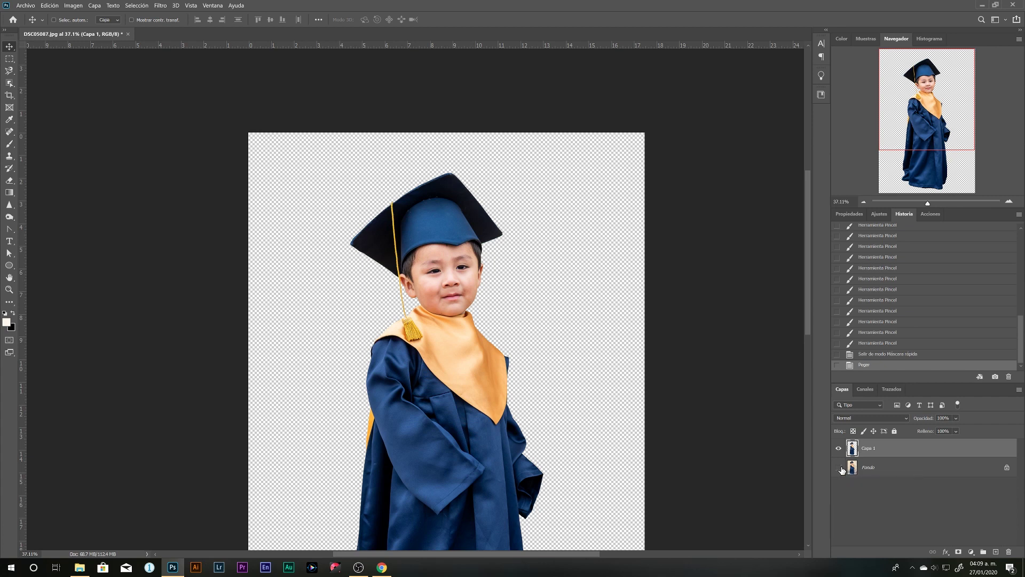
Make the Fondo wall photo visible again and set it as the target layer.
scroll(588, 290, up, 3)
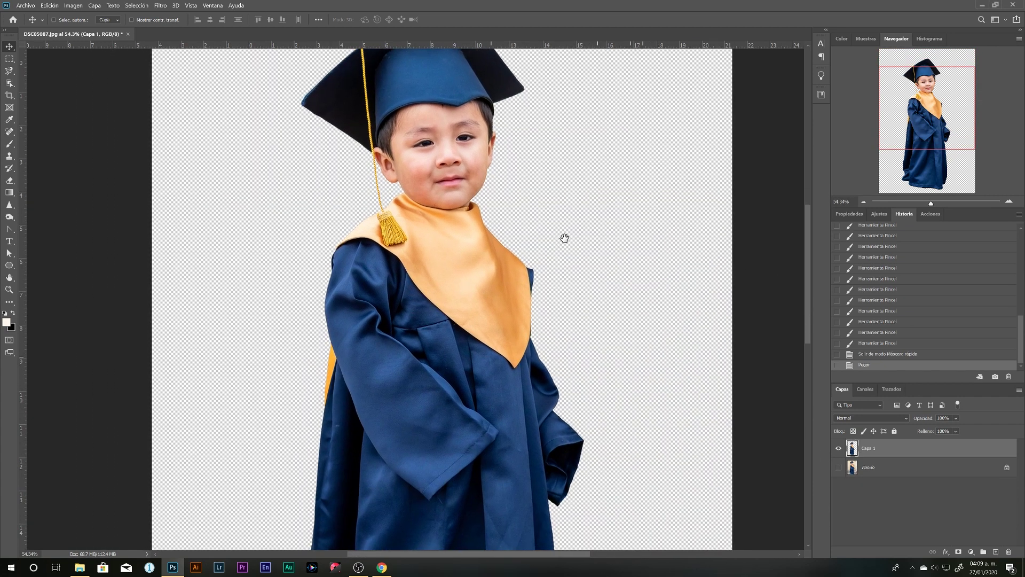
mouse_move(565, 237)
mouse_down()
mouse_move(555, 206)
mouse_move(611, 404)
mouse_move(572, 338)
mouse_up()
scroll(629, 410, down, 1)
scroll(502, 347, down, 3)
scroll(497, 344, up, 4)
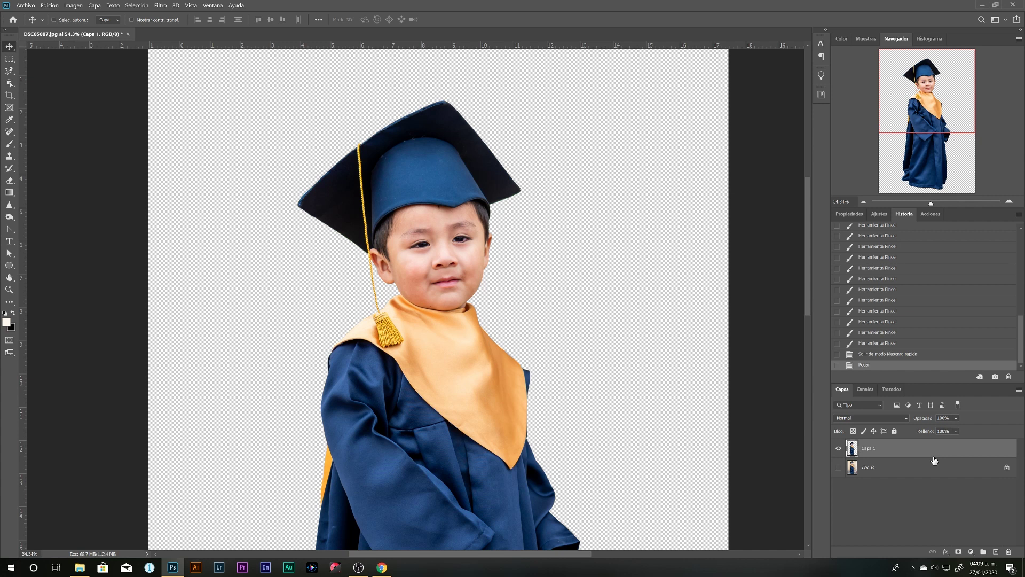
click(838, 468)
click(893, 468)
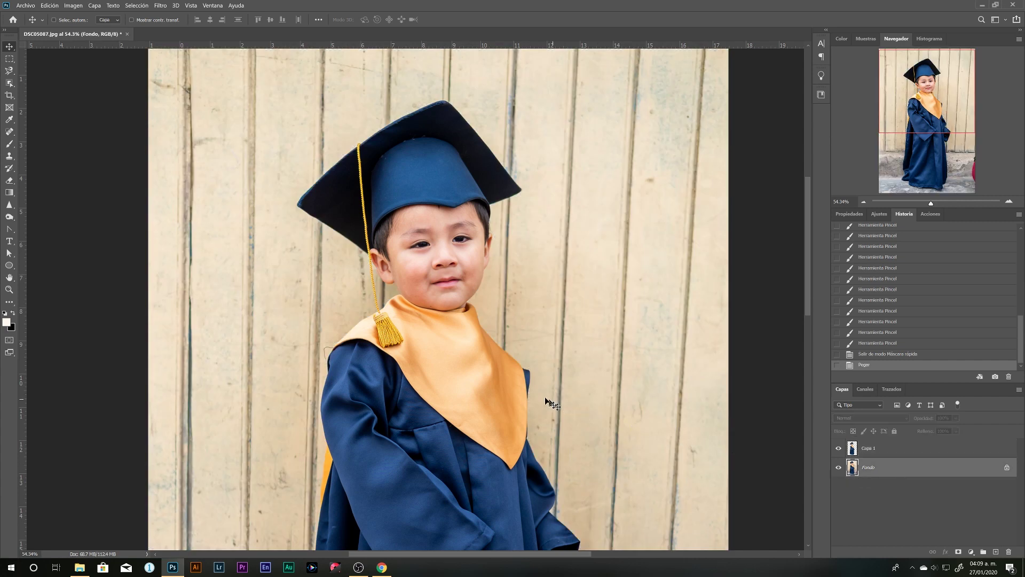
Drag the FONDOS 2020 image from File Explorer into the portrait document.
scroll(561, 409, down, 2)
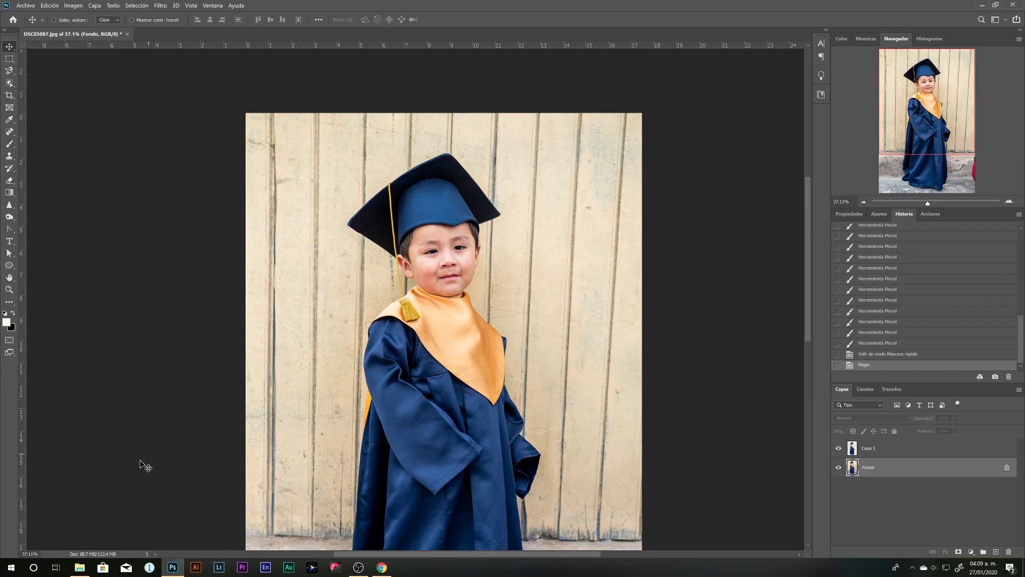
click(81, 568)
click(411, 426)
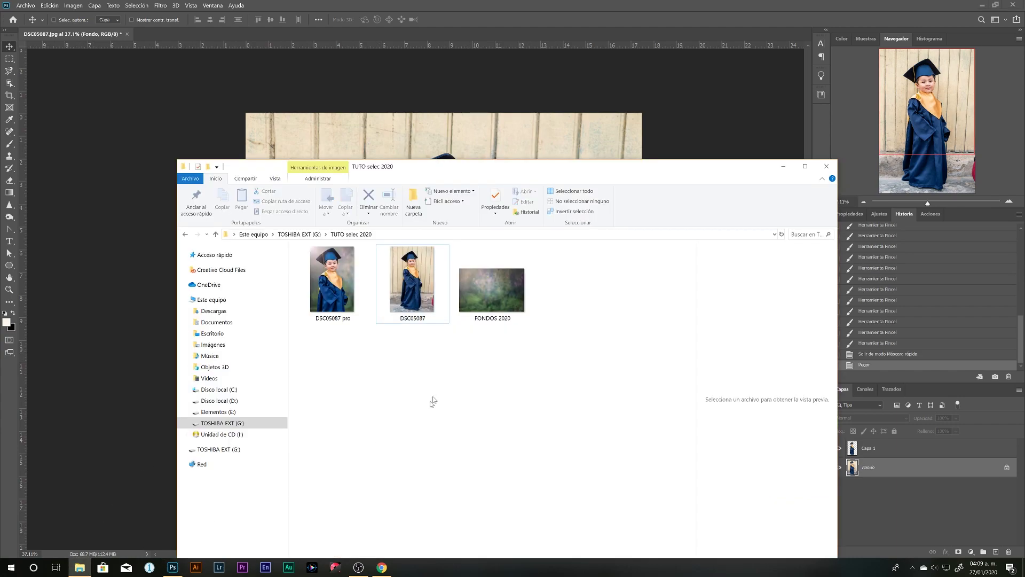
click(478, 296)
drag(478, 297, 442, 148)
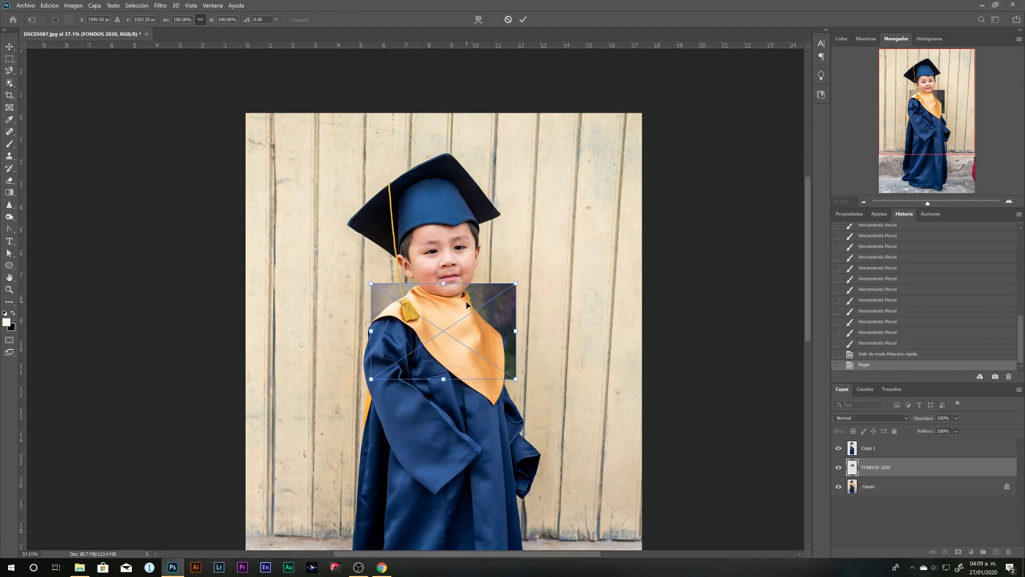
drag(459, 308, 350, 134)
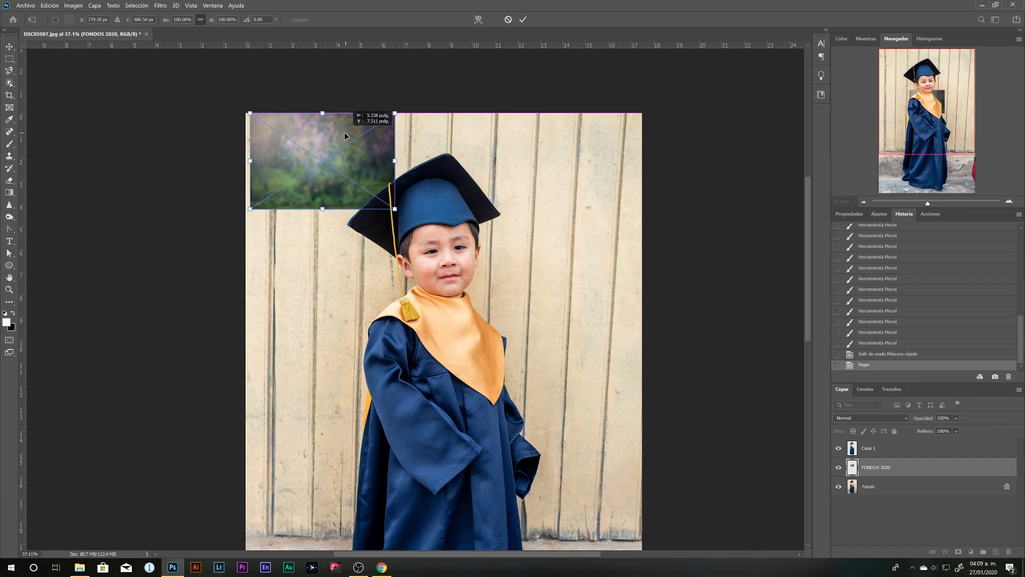
Align FONDOS 2020 to the top-left corner, scale it past the canvas, and commit.
drag(349, 131, 340, 135)
scroll(414, 193, down, 3)
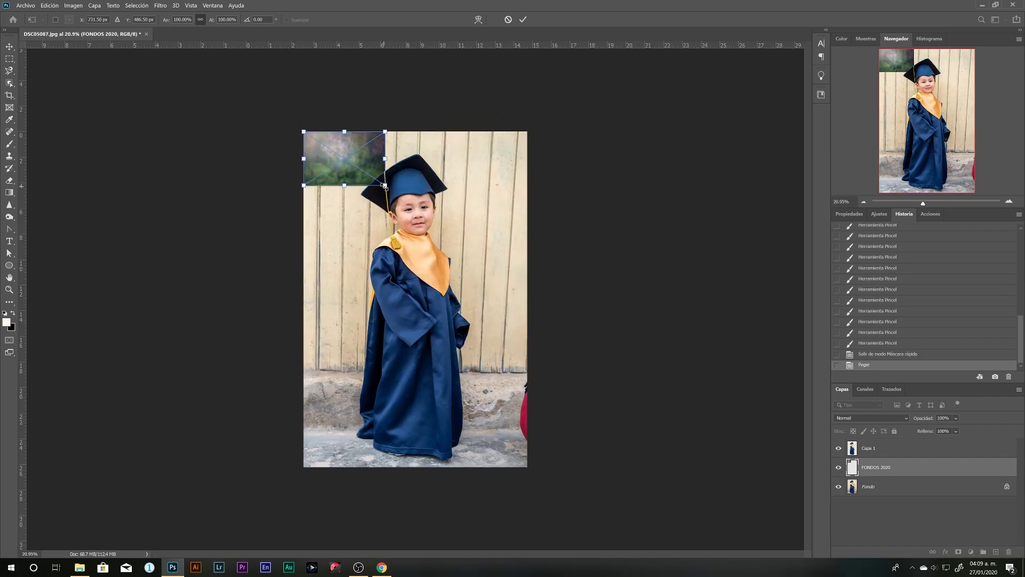
mouse_move(386, 185)
mouse_down()
mouse_move(712, 493)
mouse_move(801, 492)
mouse_move(787, 504)
mouse_up()
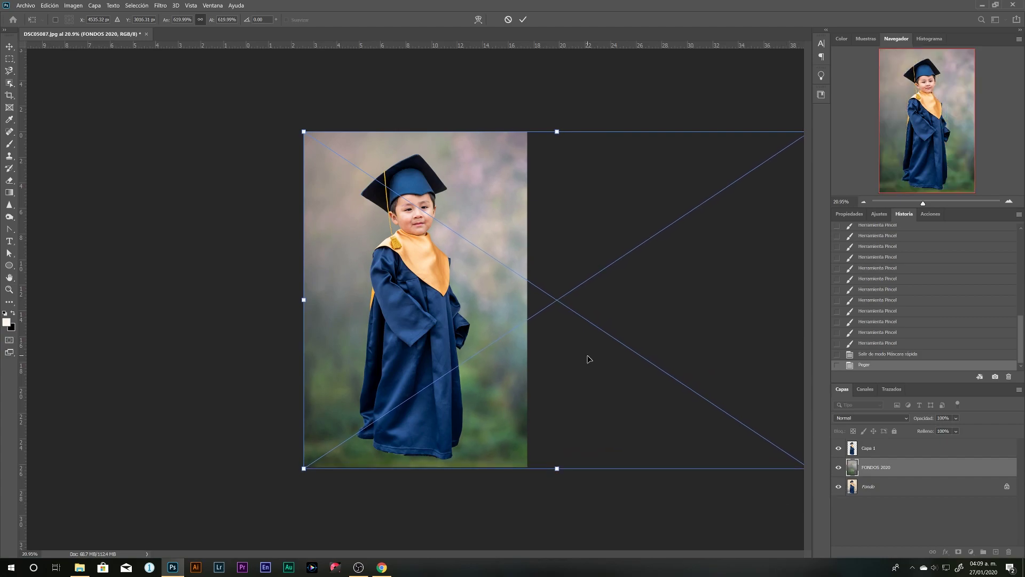
key(Return)
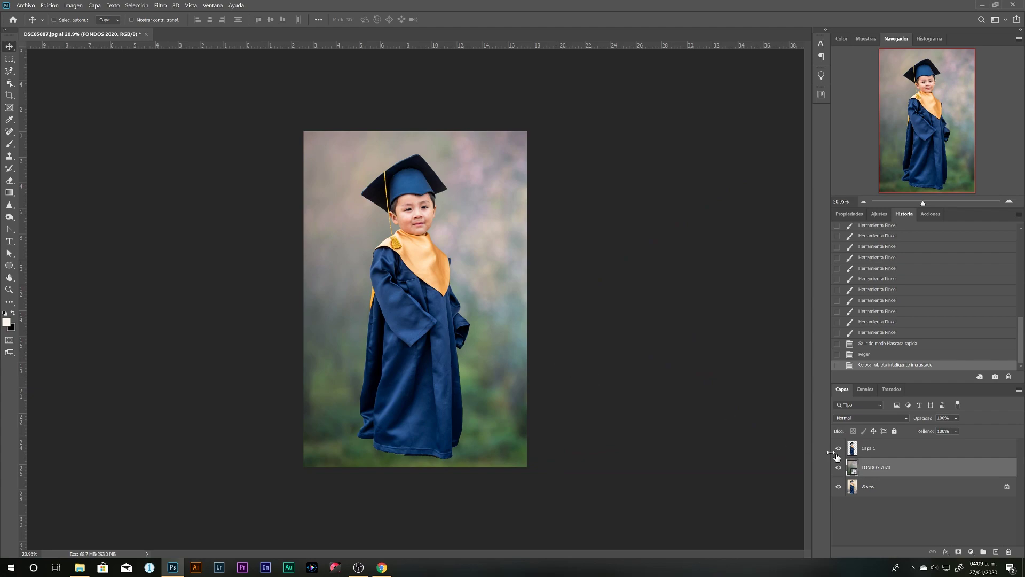
Scale Capa 1 to about 164%, centred with the cap near the top, then add Capa 2.
click(904, 450)
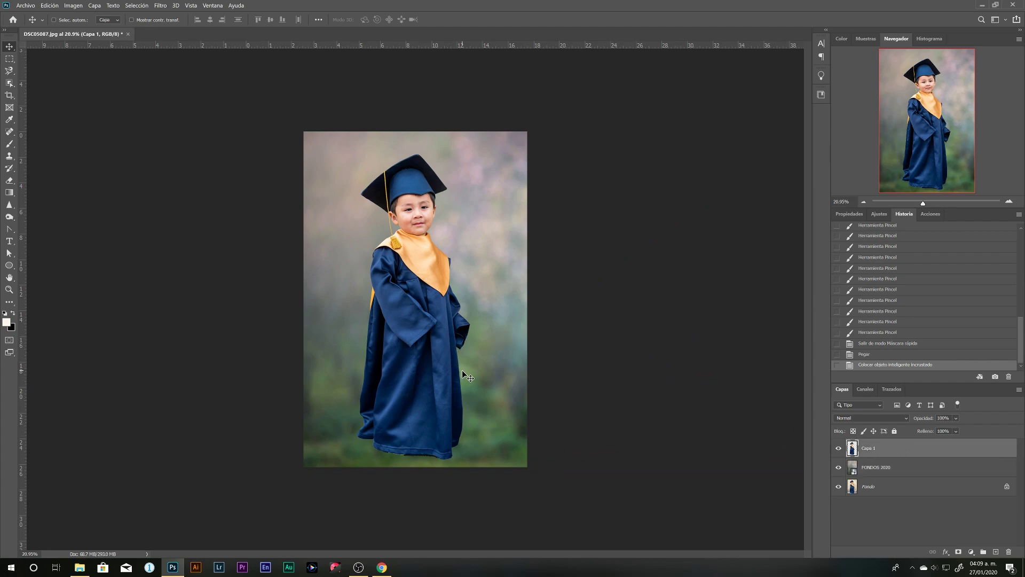
key(ctrl+t)
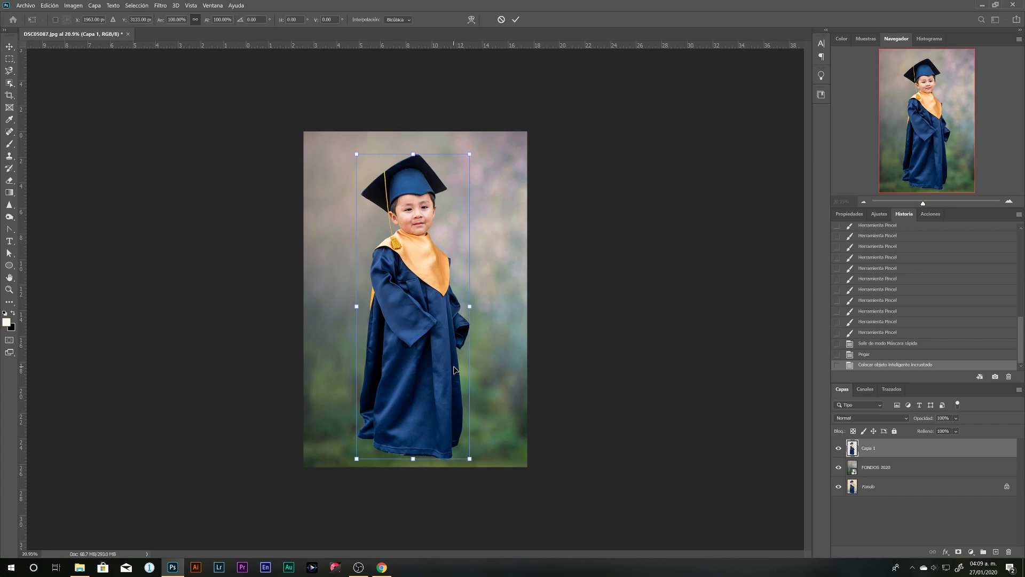
drag(471, 153, 487, 109)
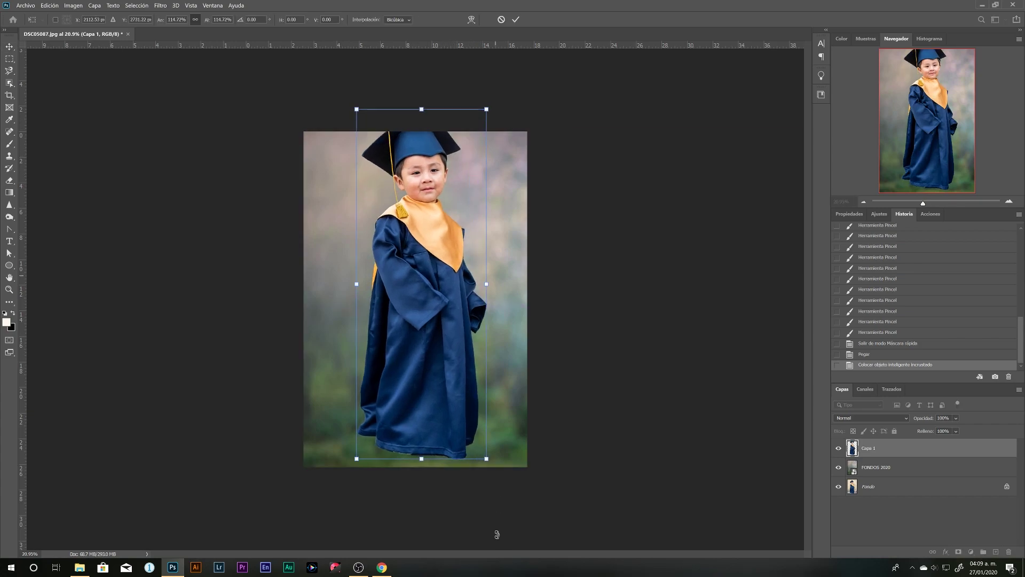
drag(486, 460, 732, 550)
drag(491, 347, 469, 367)
drag(529, 131, 523, 153)
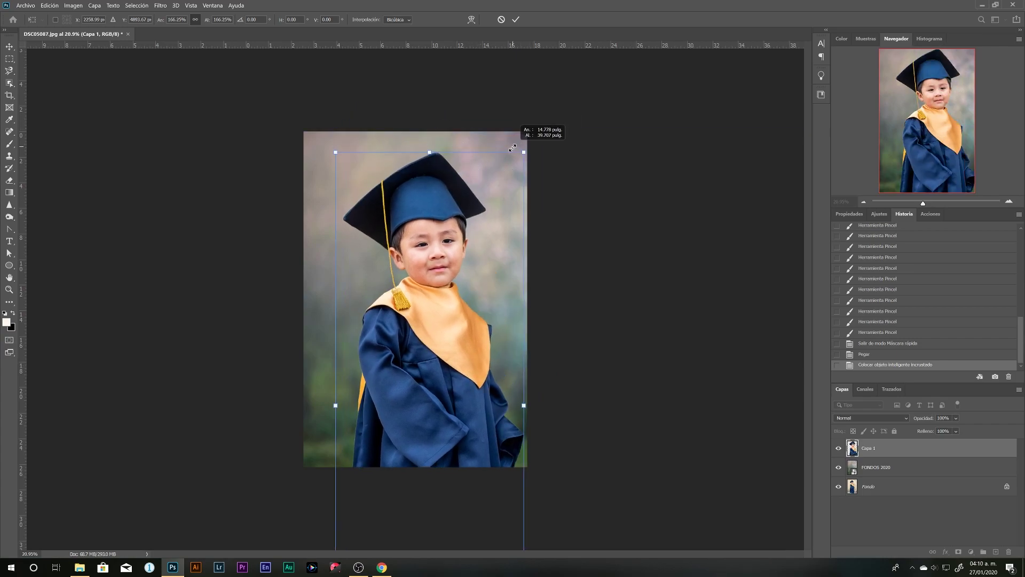
drag(415, 328, 402, 313)
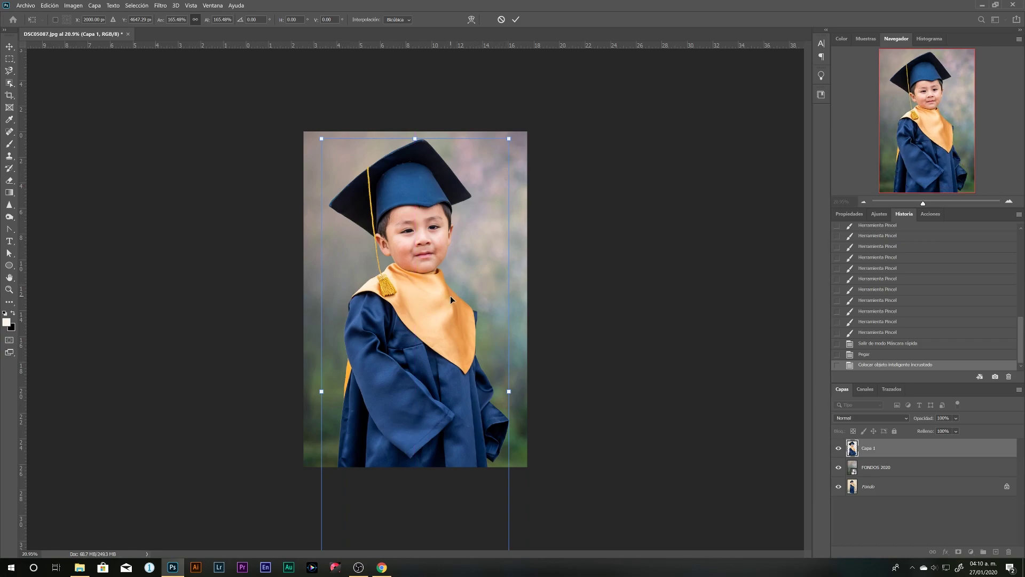
drag(509, 138, 507, 141)
drag(445, 211, 447, 215)
key(Return)
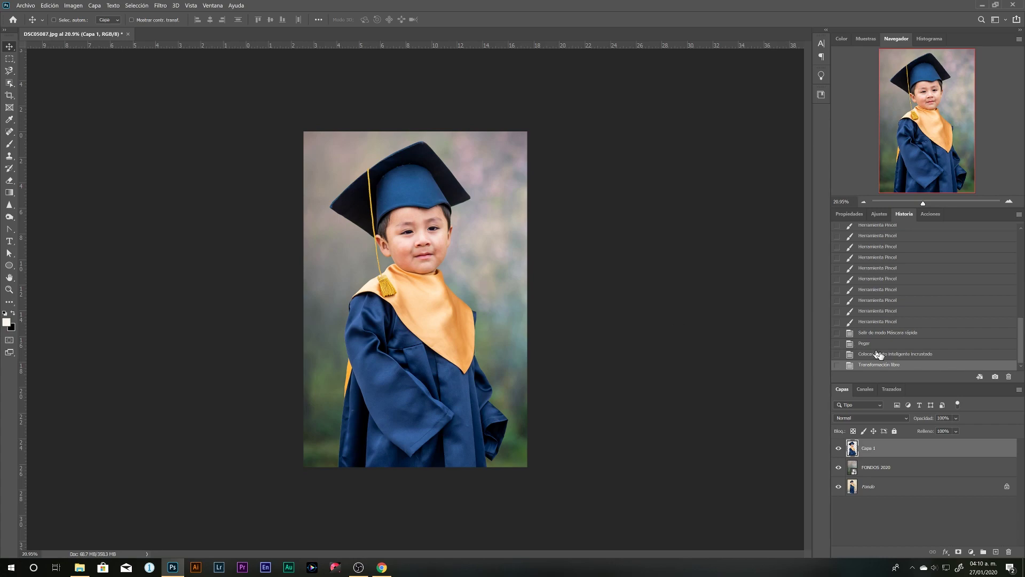
click(997, 552)
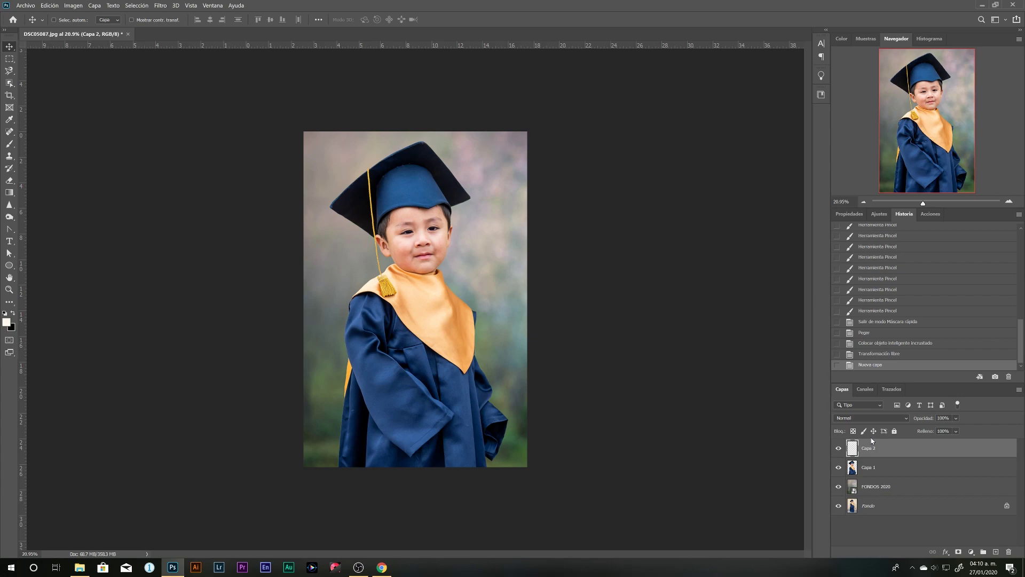
Set the Brush to a pale cream foreground colour at 5000 px size.
click(12, 145)
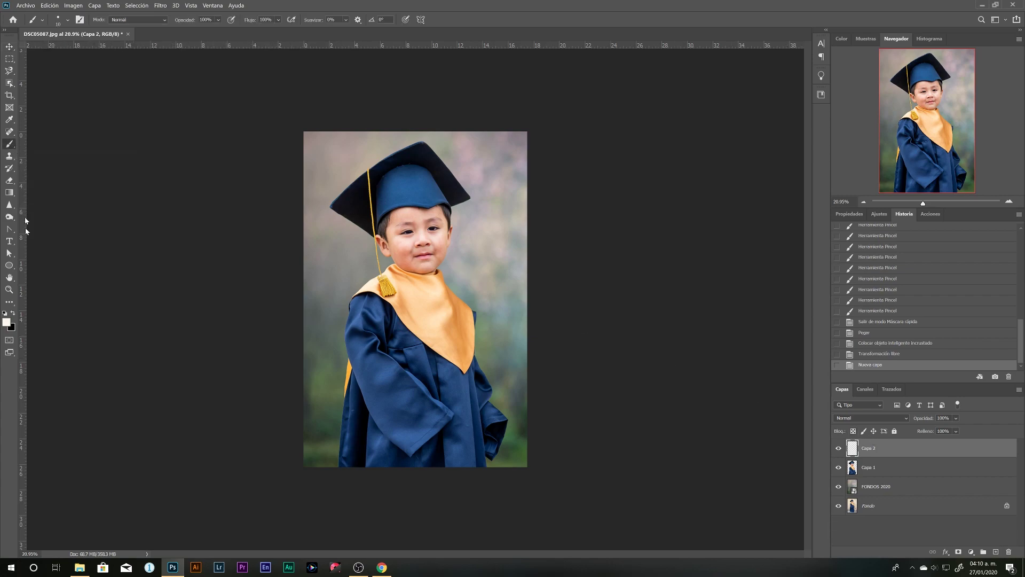
click(7, 322)
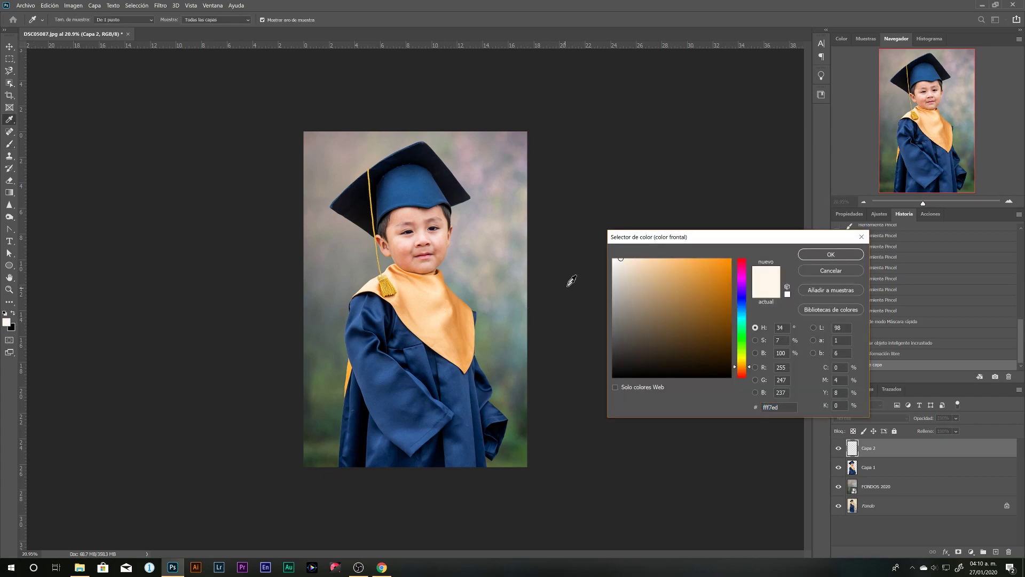
drag(620, 261, 621, 257)
drag(620, 257, 625, 258)
click(809, 255)
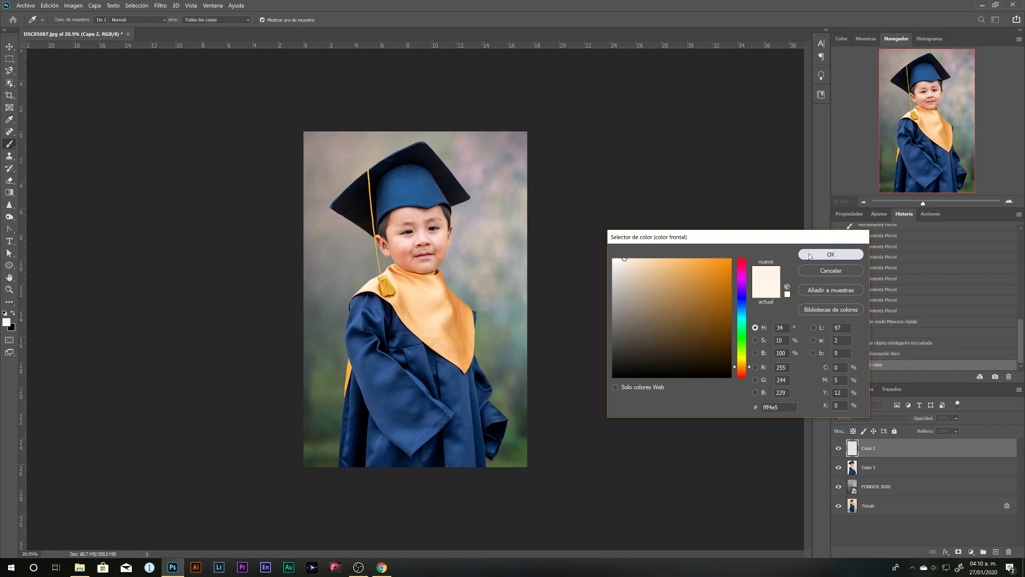
right_click(429, 274)
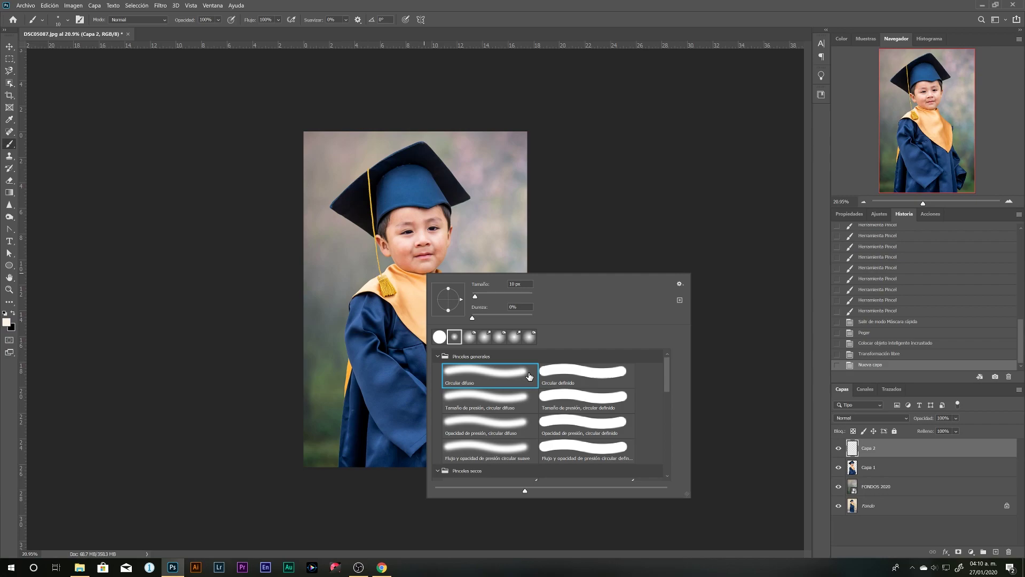
drag(475, 297, 534, 296)
key(Return)
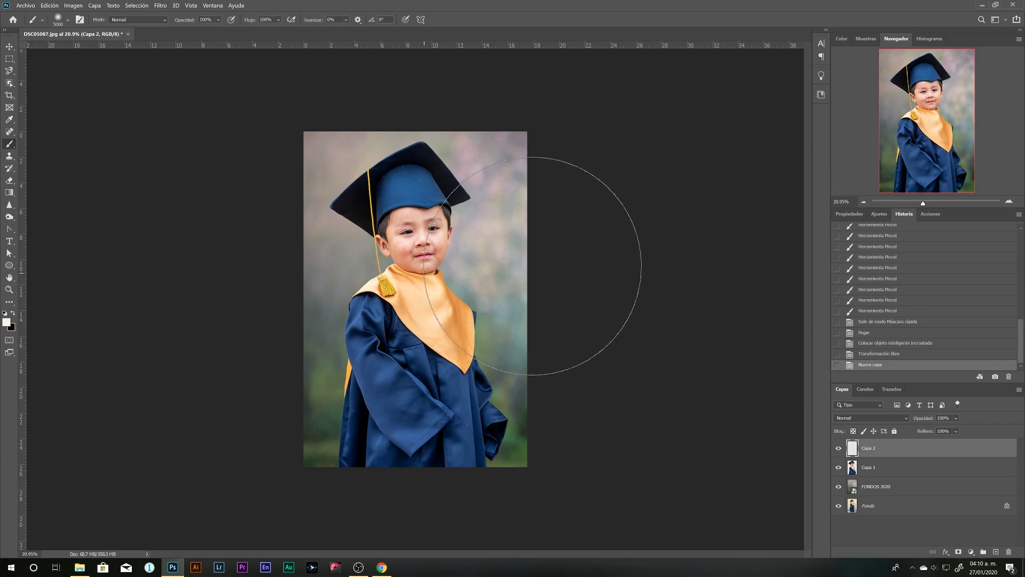
Paint two soft cream glow dabs over the child on Capa 2.
click(533, 266)
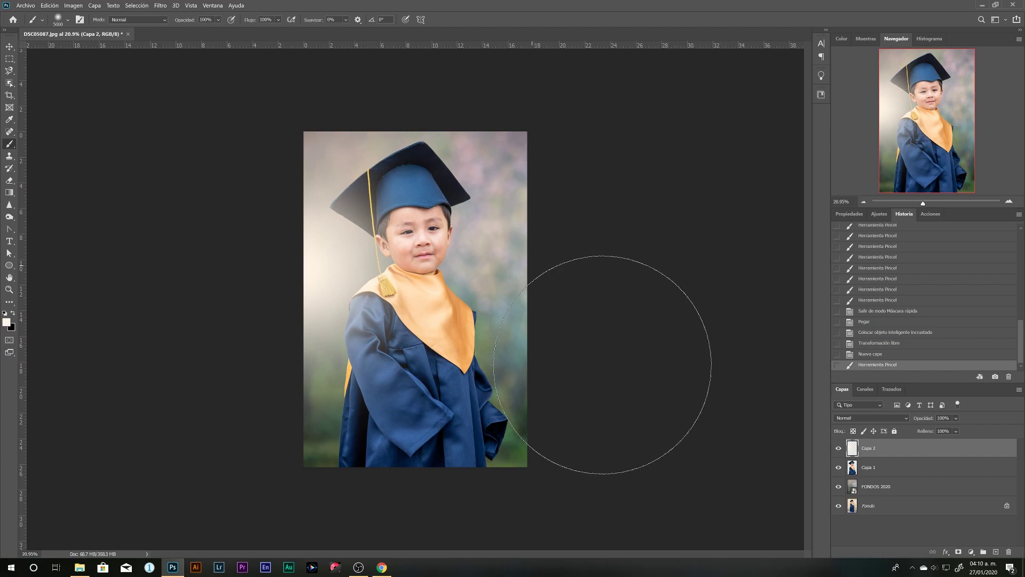
click(603, 365)
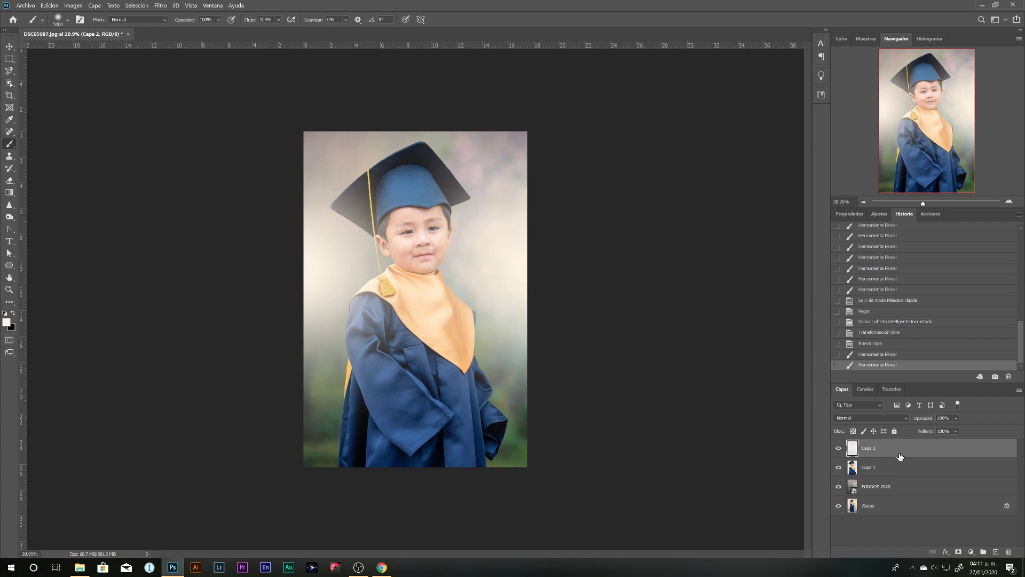
click(876, 417)
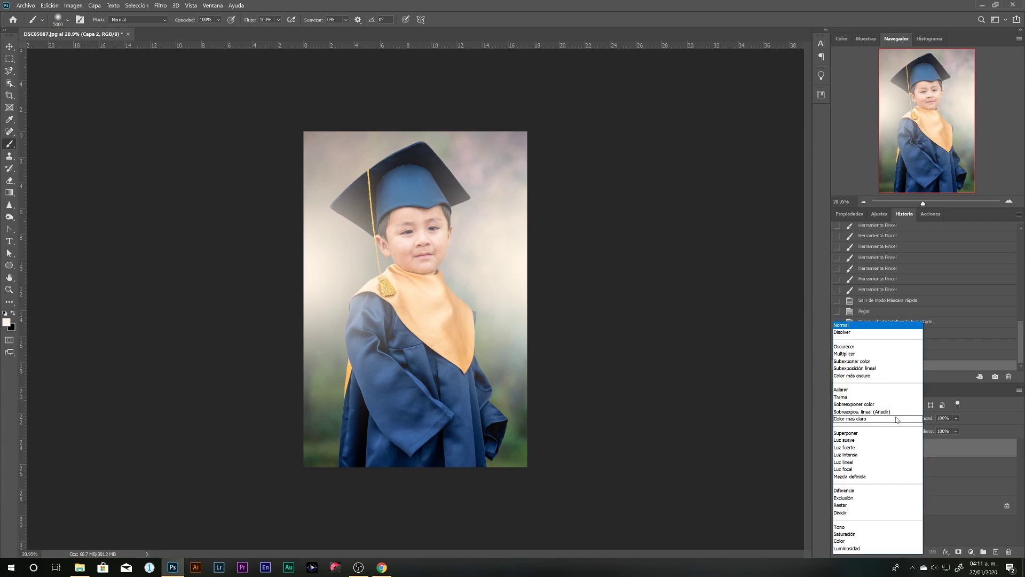
Set Capa 2 to Superponer blend mode at 46% opacity and add empty layer Capa 3.
click(887, 434)
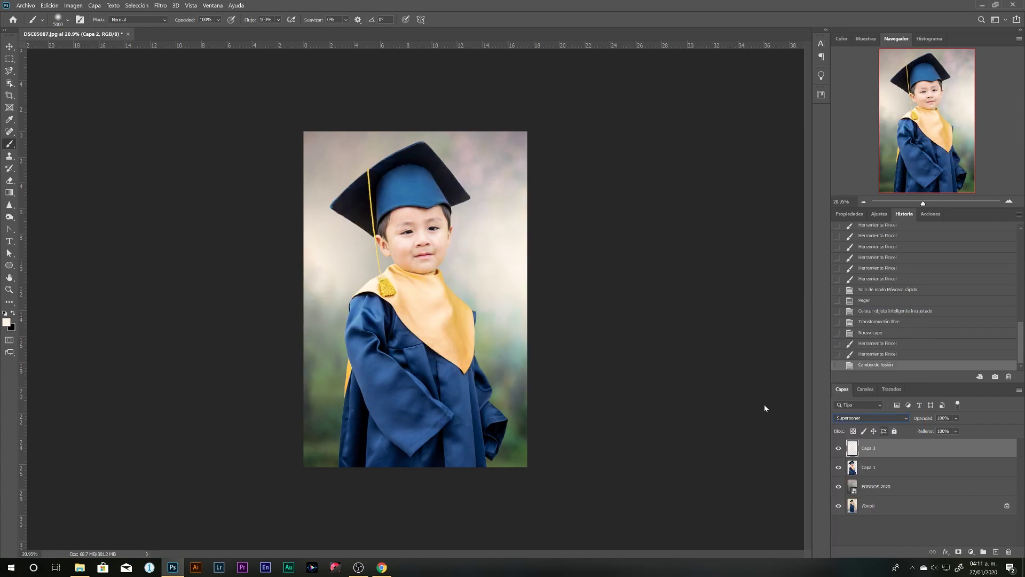
click(956, 430)
click(954, 429)
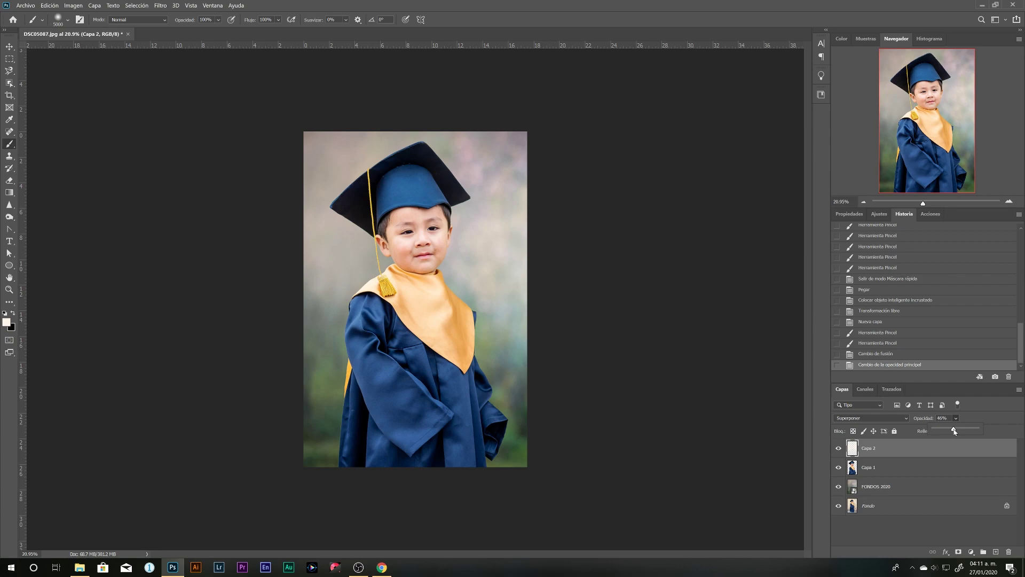
click(896, 448)
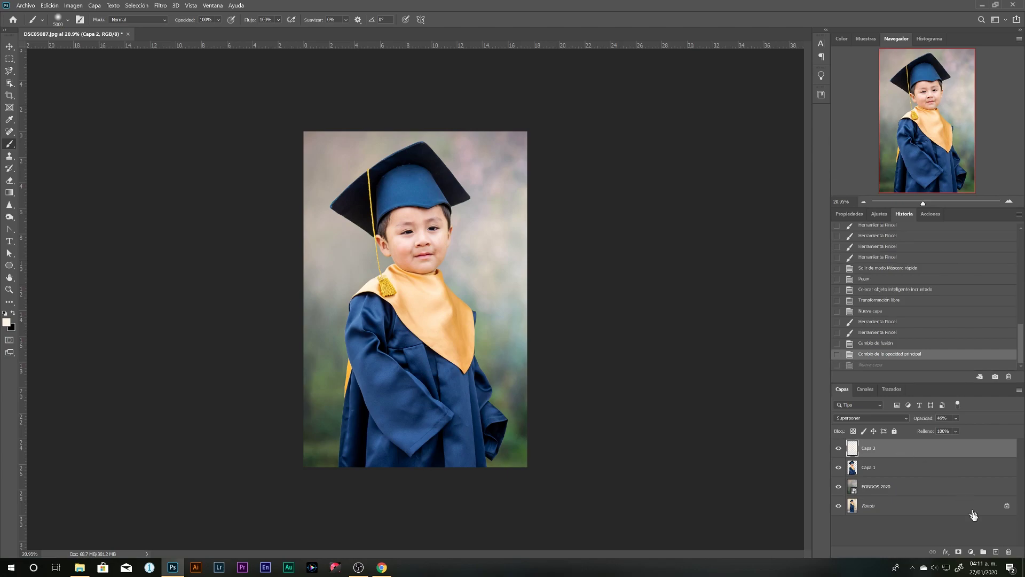
click(996, 552)
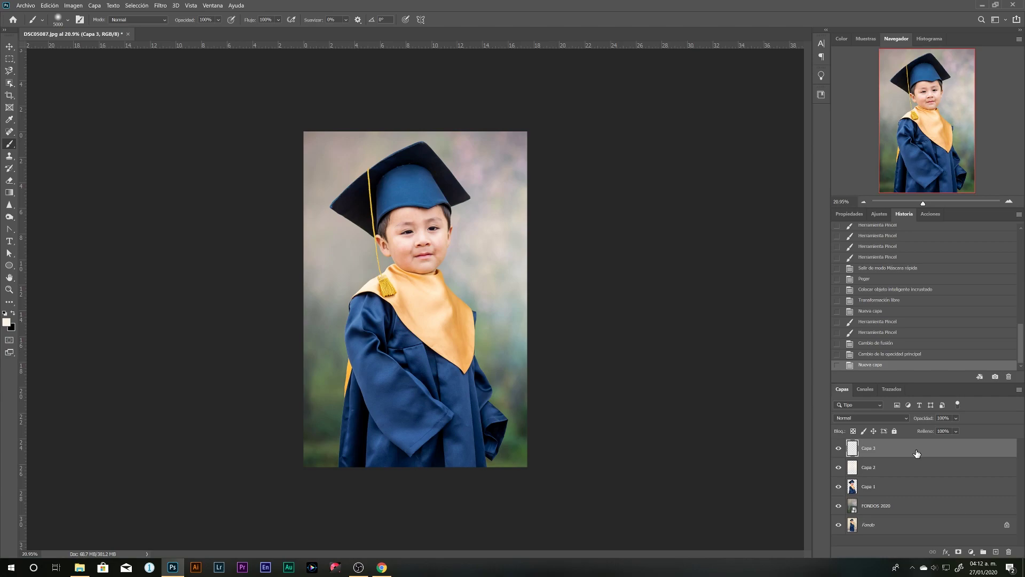
Stamp all visible layers into Capa 3 and add a 105 mm prime lens flare at 140% brightness.
key(ctrl+shift+alt+e)
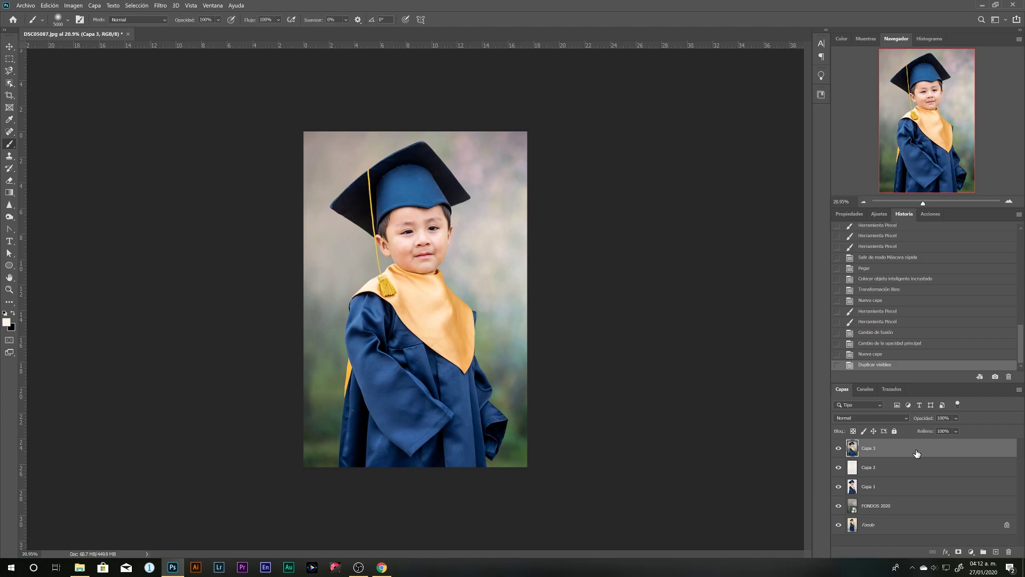
click(161, 6)
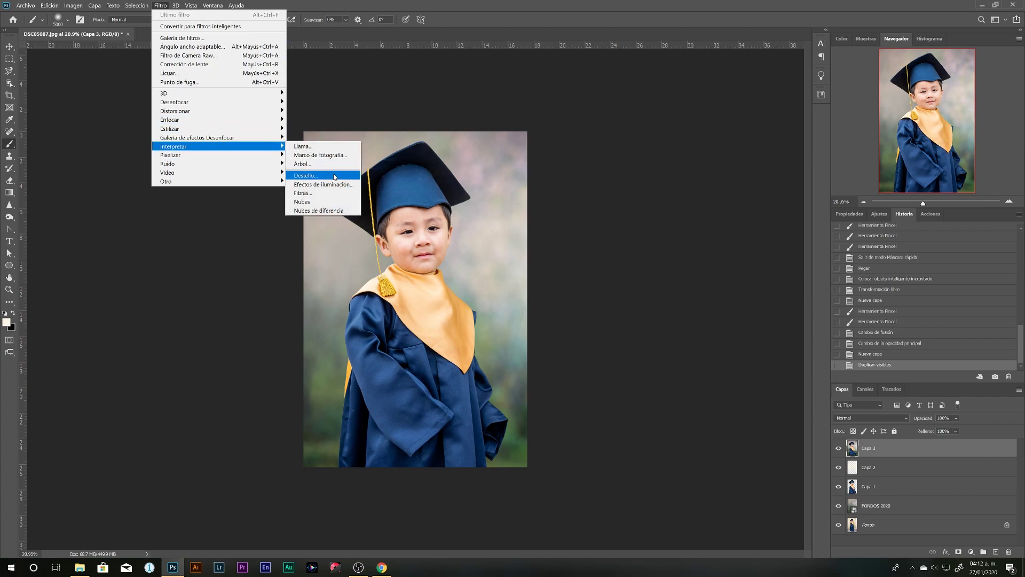
click(315, 176)
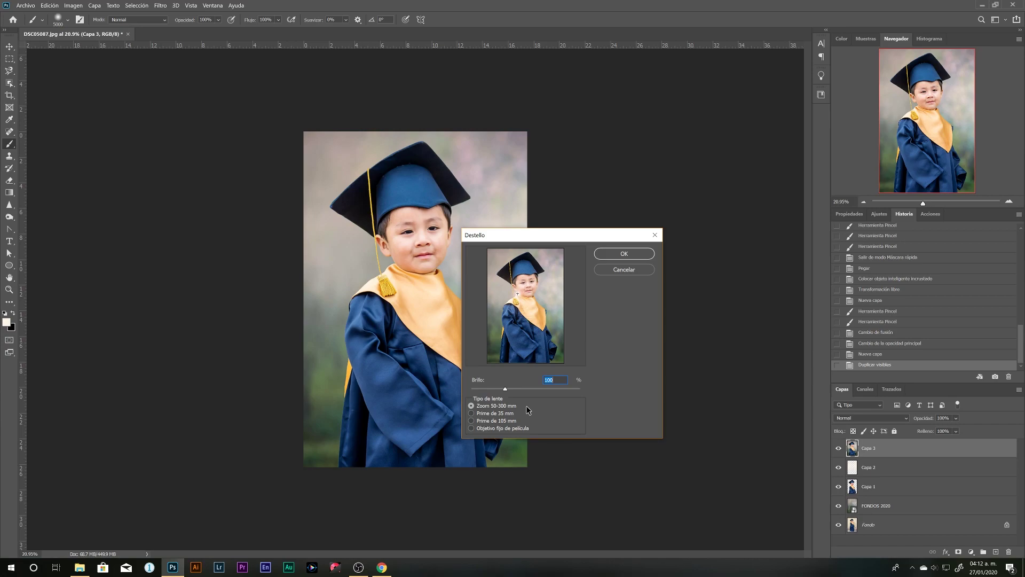
click(472, 421)
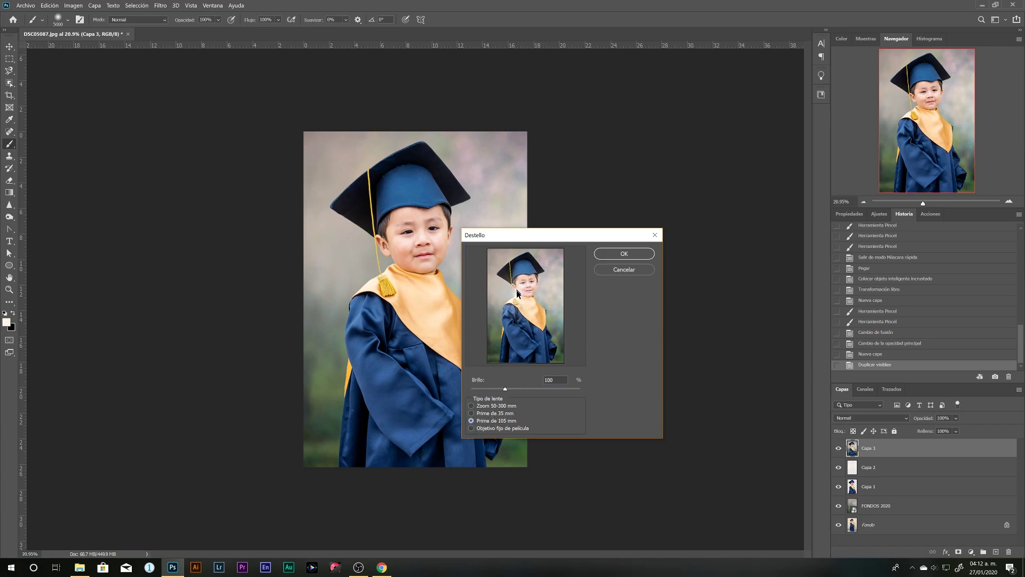
mouse_move(517, 294)
mouse_down()
mouse_move(505, 294)
mouse_move(488, 249)
mouse_up()
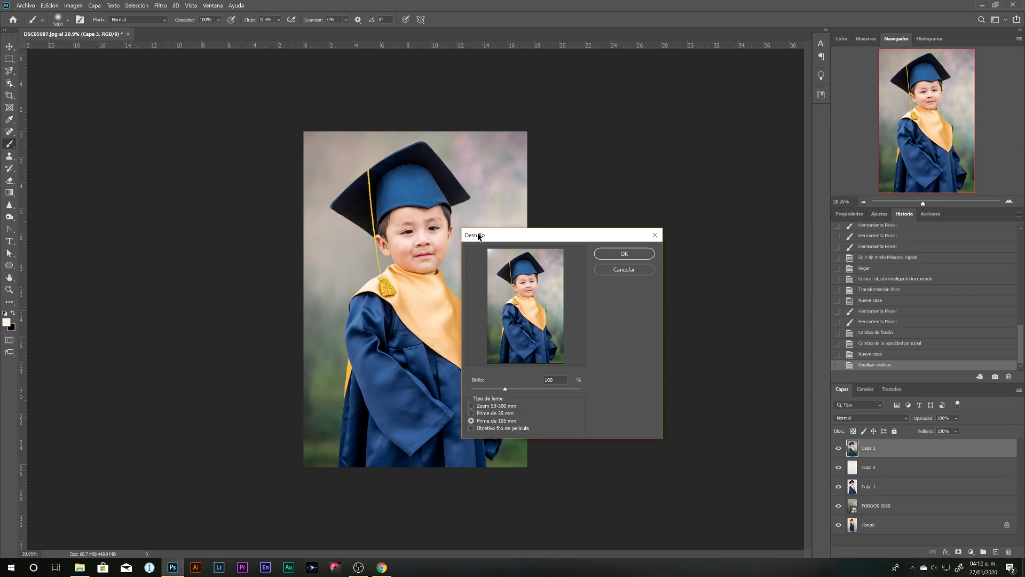
drag(507, 388, 519, 390)
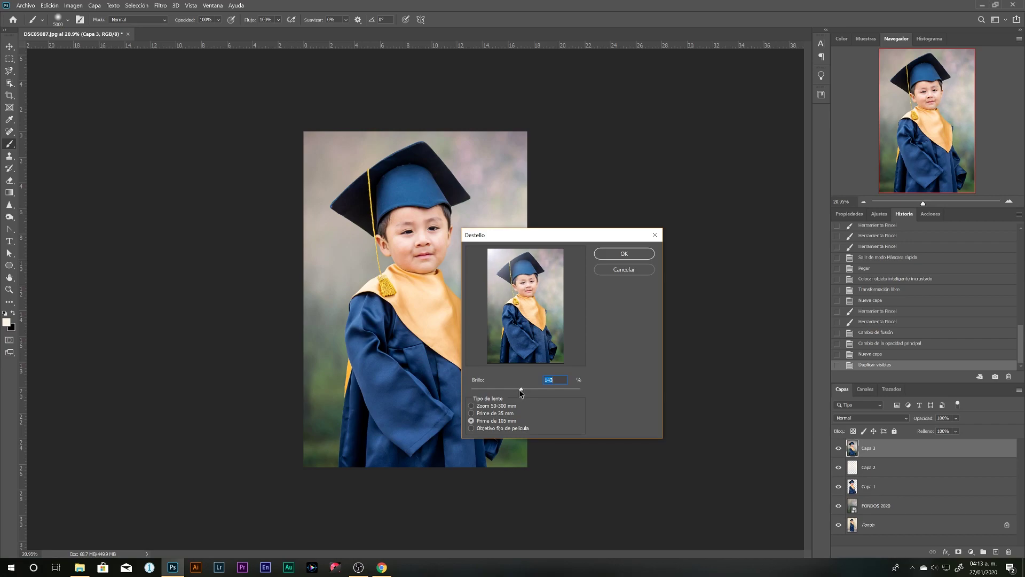
click(645, 256)
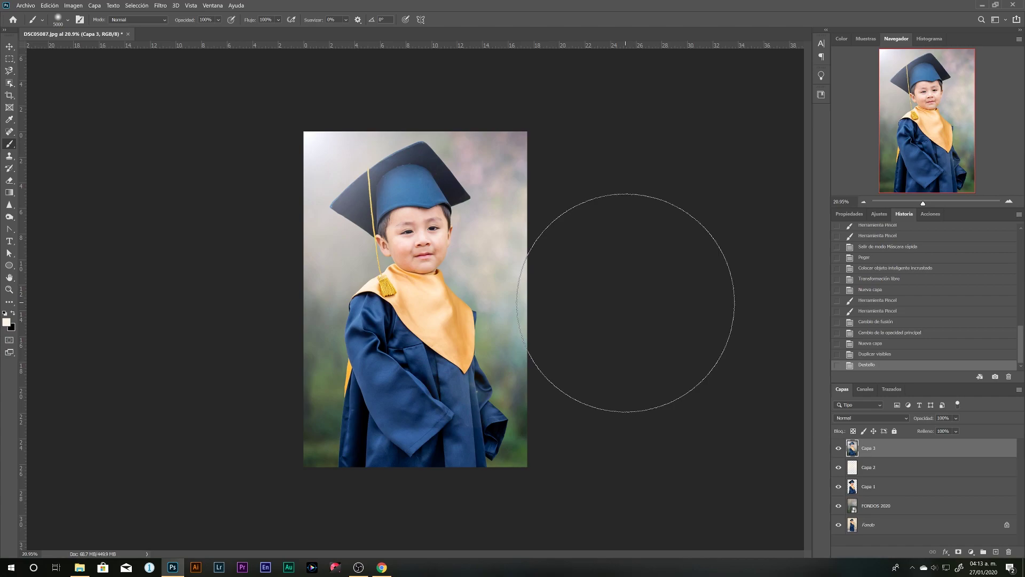
click(9, 46)
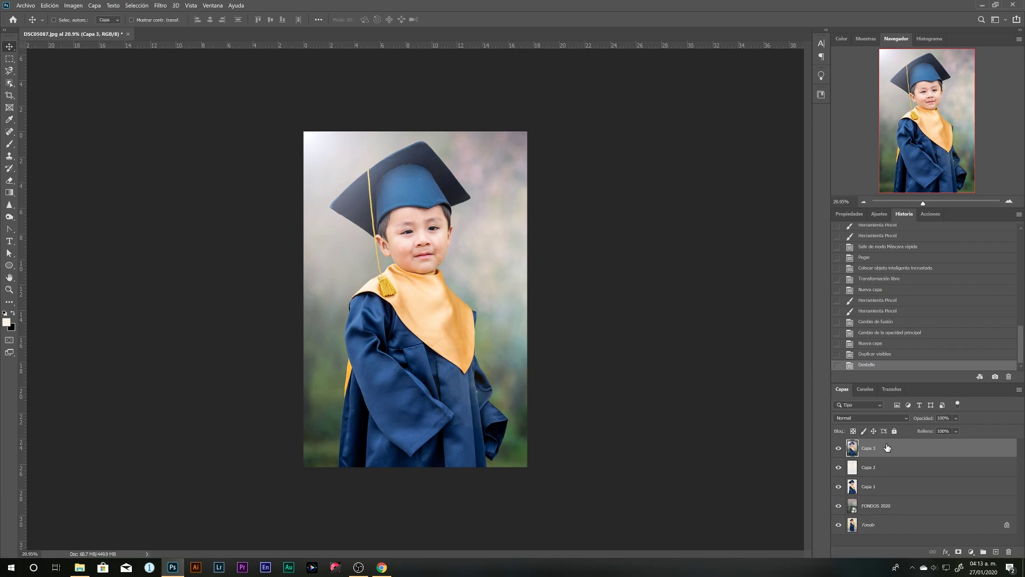
Add a layer mask to Capa 3 and set a soft 497 px brush.
click(959, 553)
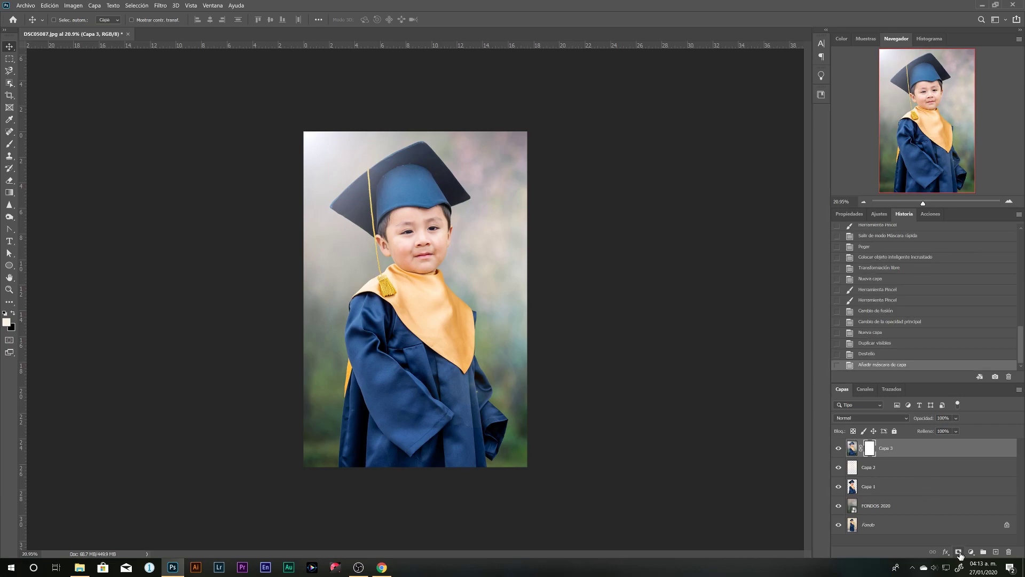
click(8, 146)
right_click(464, 348)
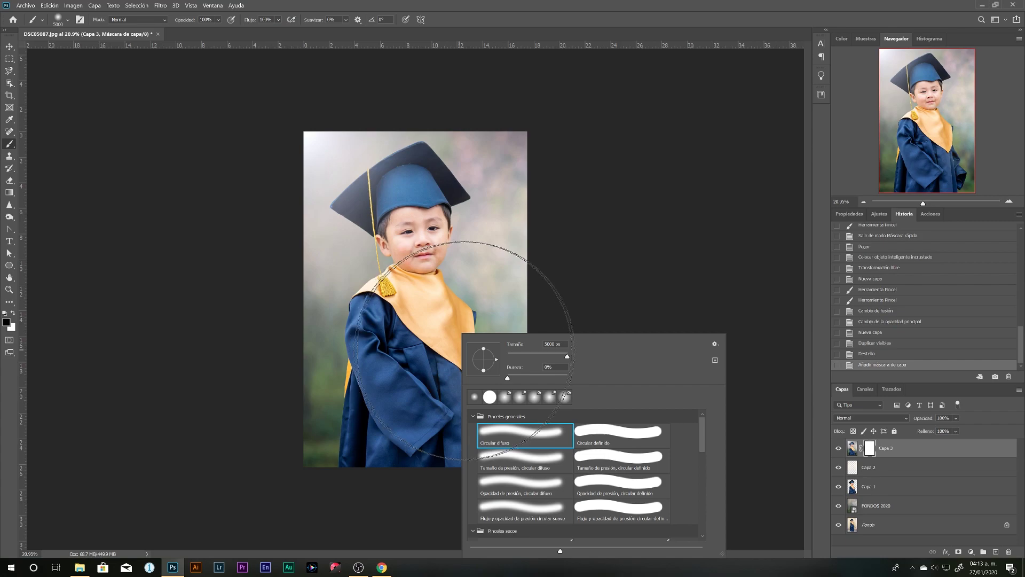
drag(567, 356, 547, 356)
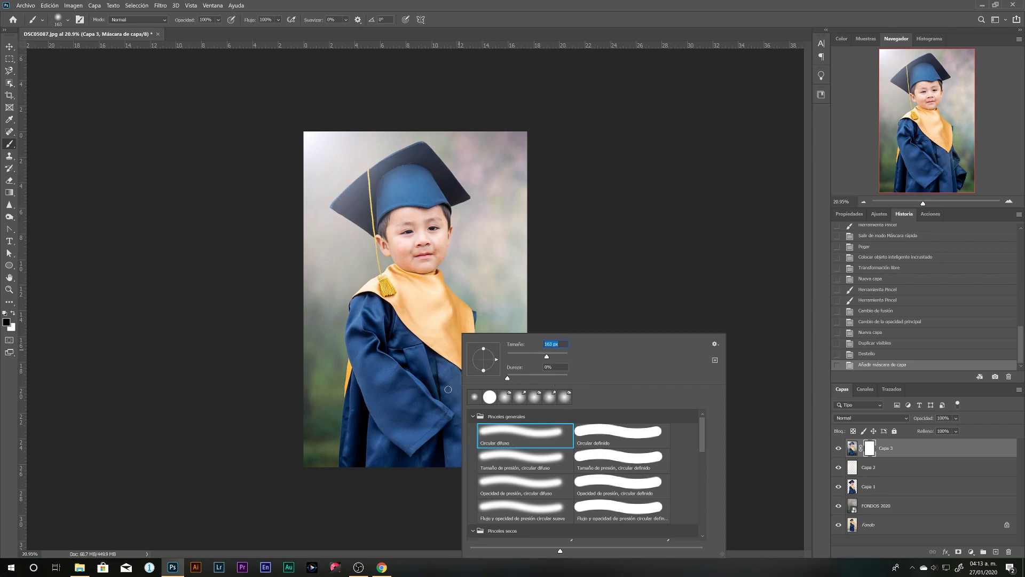
text(497)
key(Return)
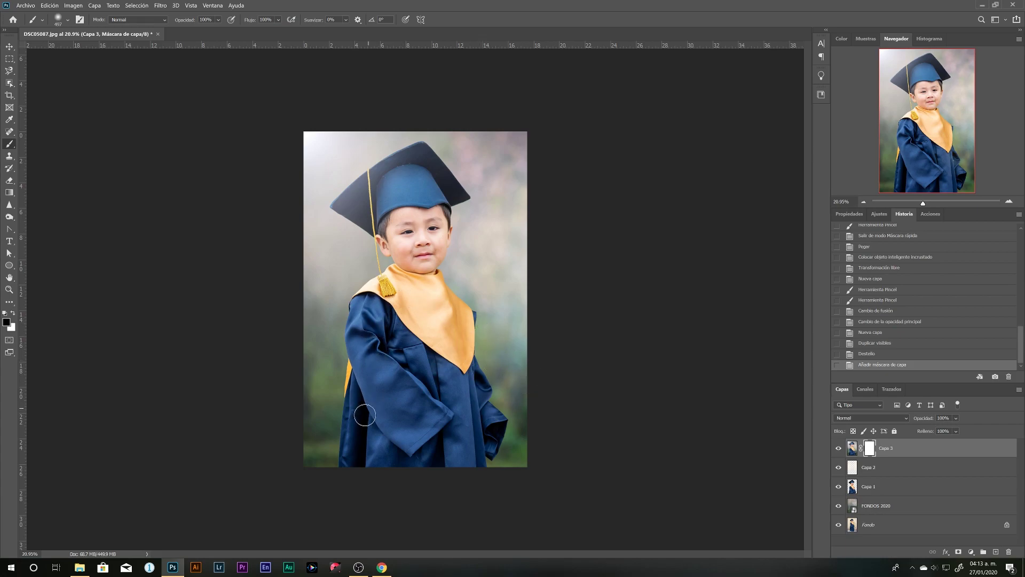
Paint black on the mask to hide part of the flare, then retarget the layer image.
drag(404, 300, 488, 392)
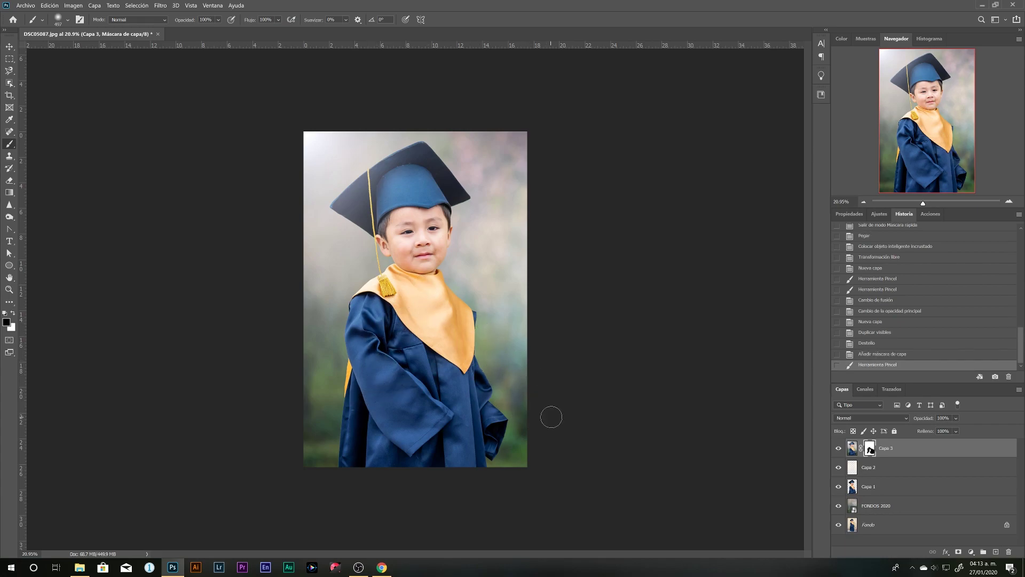
key(v)
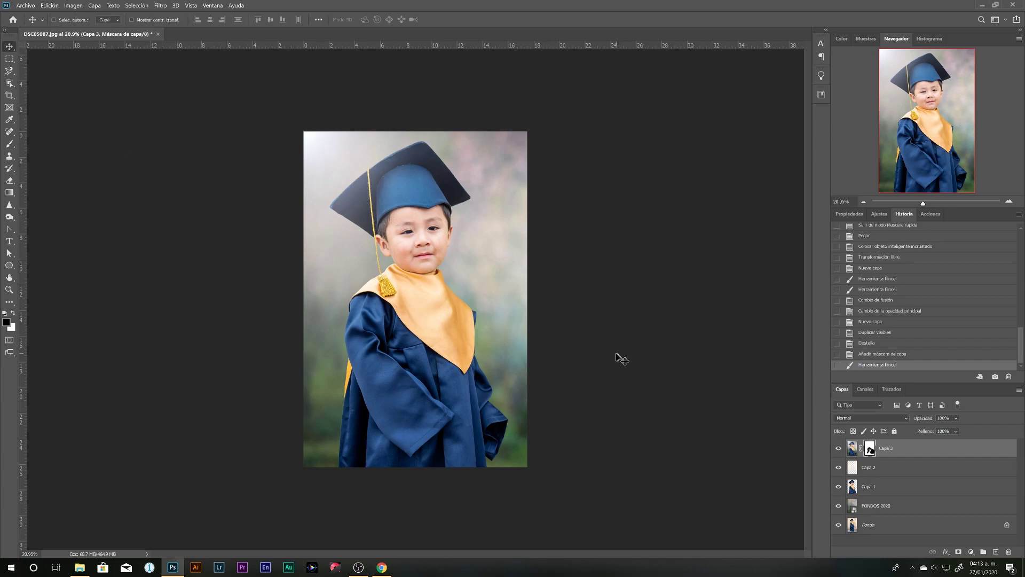
click(853, 450)
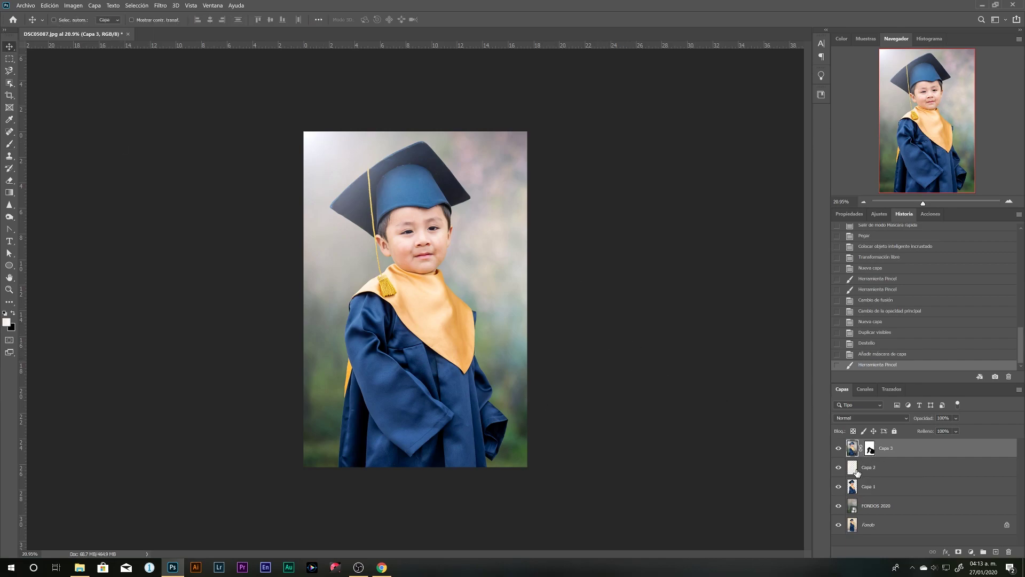
Group Capa 3 through FONDOS 2020 into Grupo 1 and toggle its visibility to compare.
shift+click(856, 510)
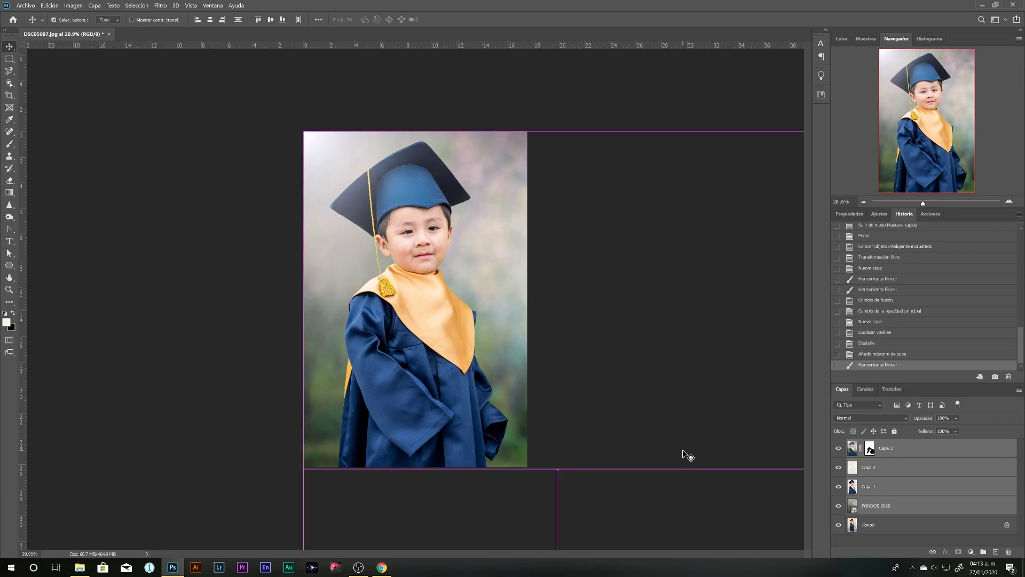
key(ctrl+g)
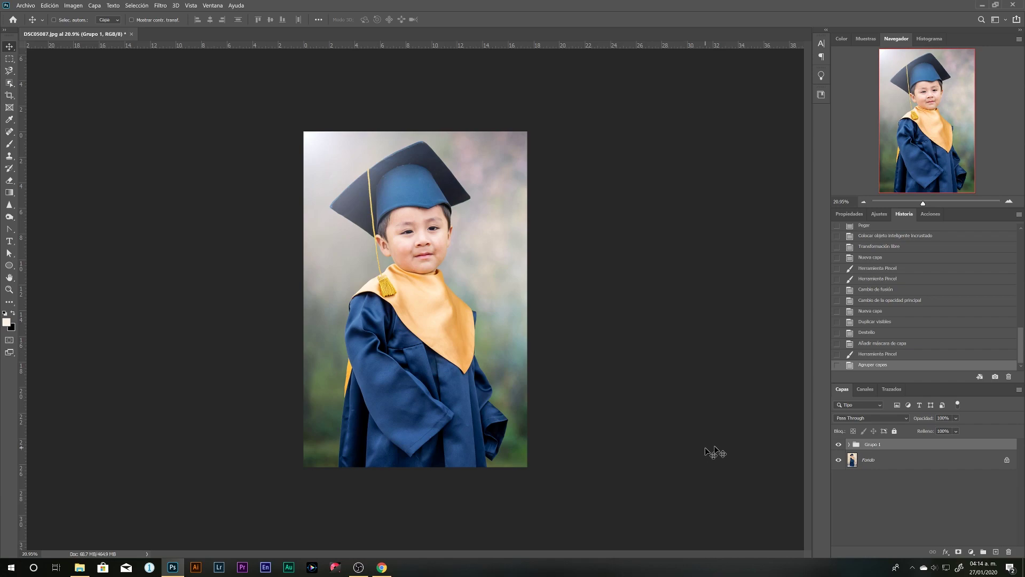
click(839, 445)
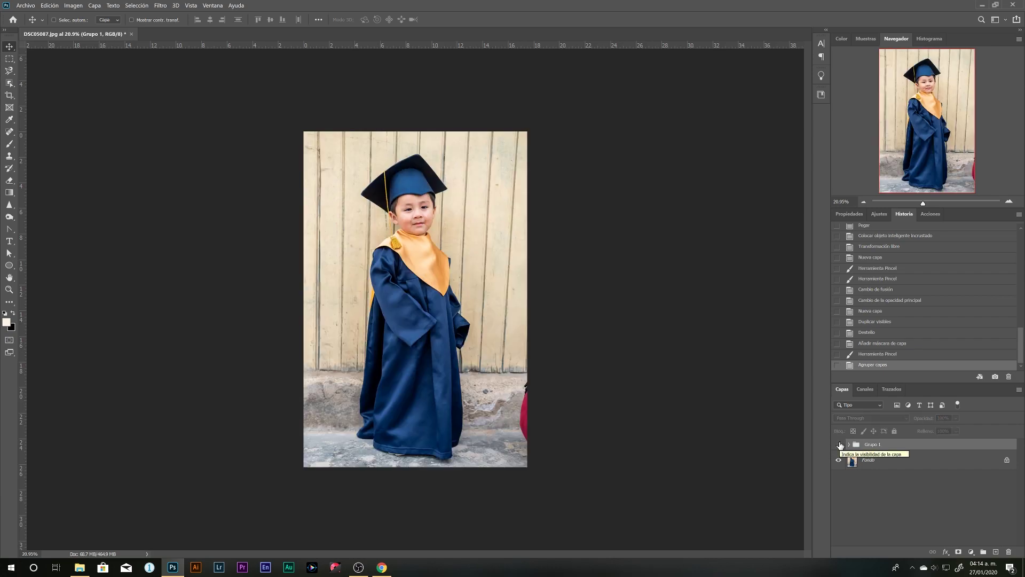
click(839, 445)
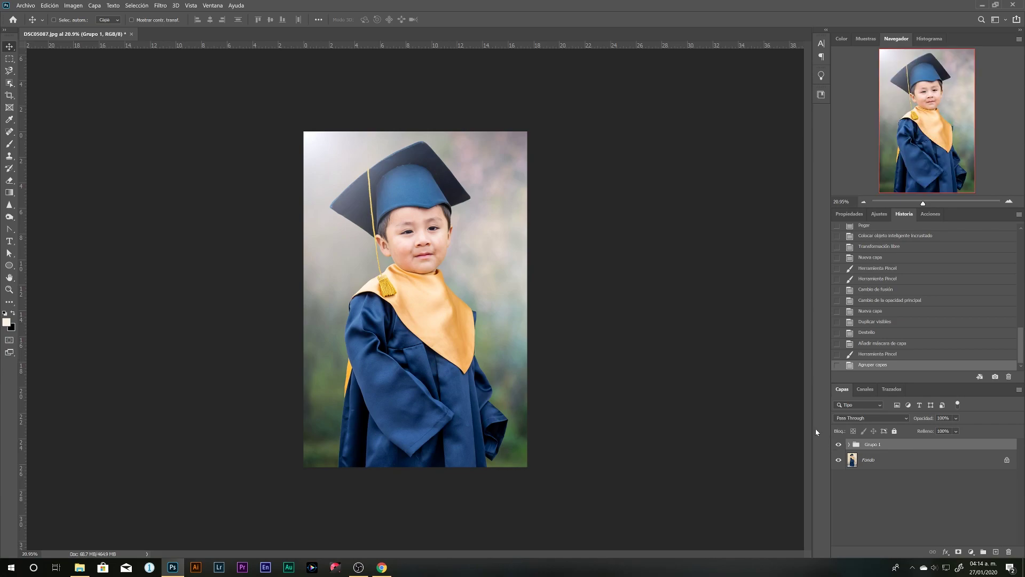